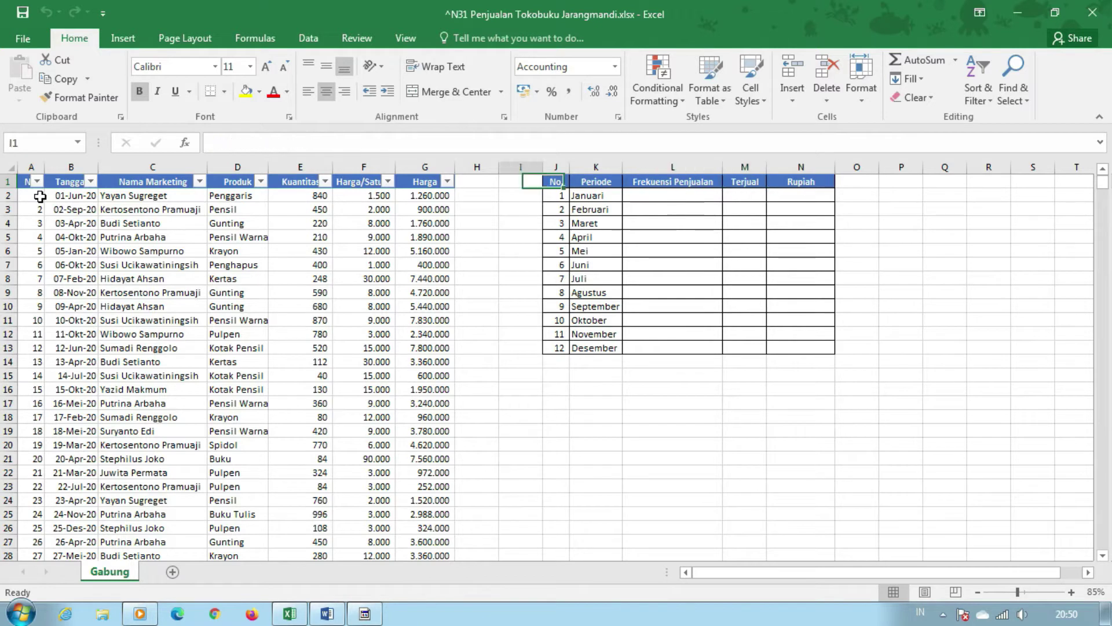
# - Examine the sales data's column headings and dates alongside the summary table's Periode month names
pyautogui.press('Right')
pyautogui.press('Right')
pyautogui.press('Right')
pyautogui.press('Right')
pyautogui.press('Right')
pyautogui.press('Right')
pyautogui.press('Right')
pyautogui.press('Right')
pyautogui.press('Right')
pyautogui.press('Right')
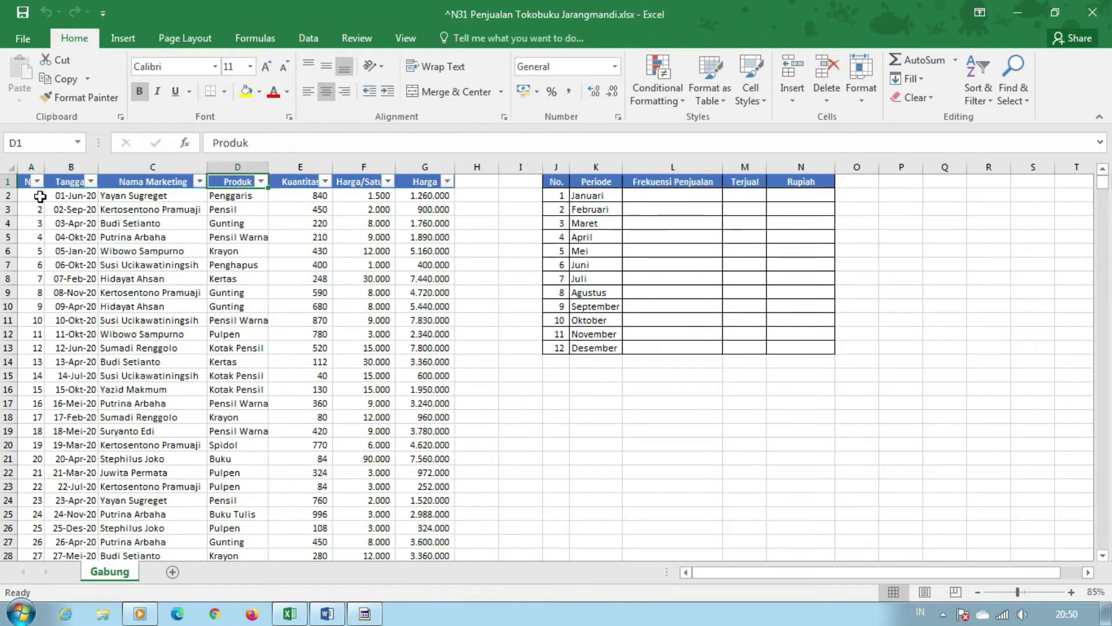
pyautogui.press('Down')
pyautogui.press('Down')
pyautogui.press('Down')
pyautogui.press('Down')
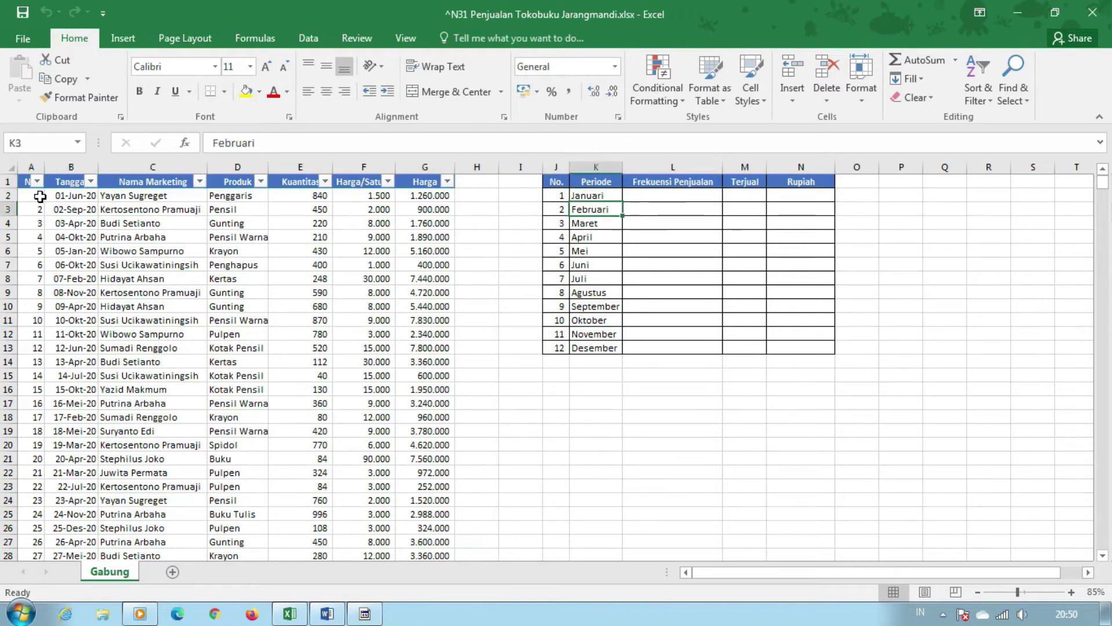
pyautogui.press('Left')
pyautogui.press('Left')
pyautogui.press('Left')
pyautogui.press('Left')
pyautogui.press('Left')
pyautogui.press('Left')
pyautogui.press('Left')
pyautogui.press('Up')
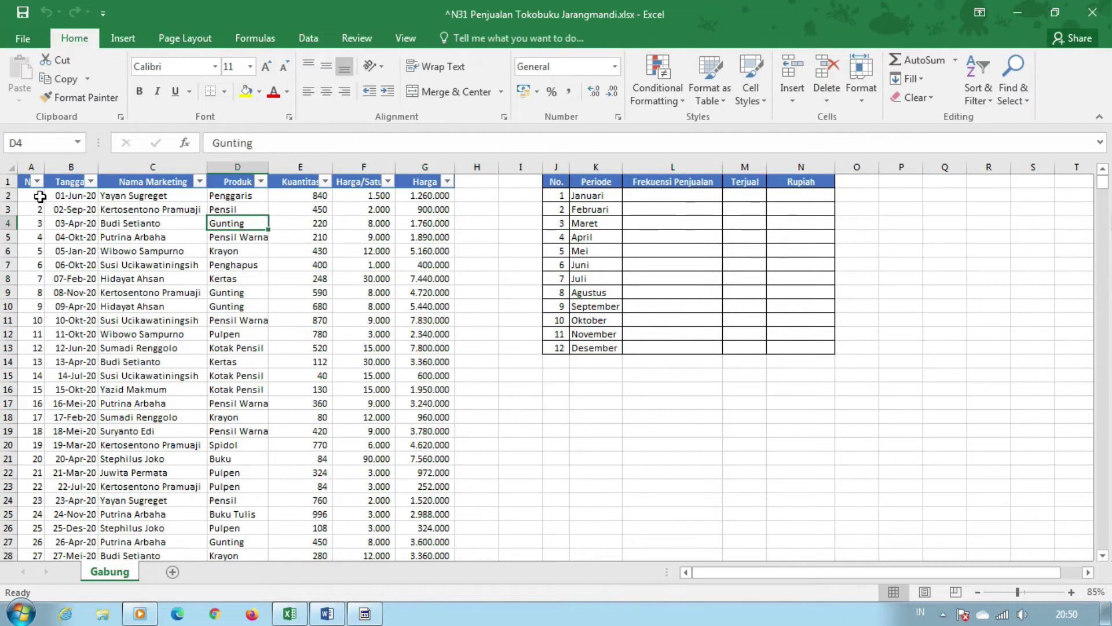
pyautogui.press('Up')
pyautogui.press('Left')
pyautogui.press('Up')
pyautogui.press('Up')
pyautogui.press('Left')
pyautogui.press('Down')
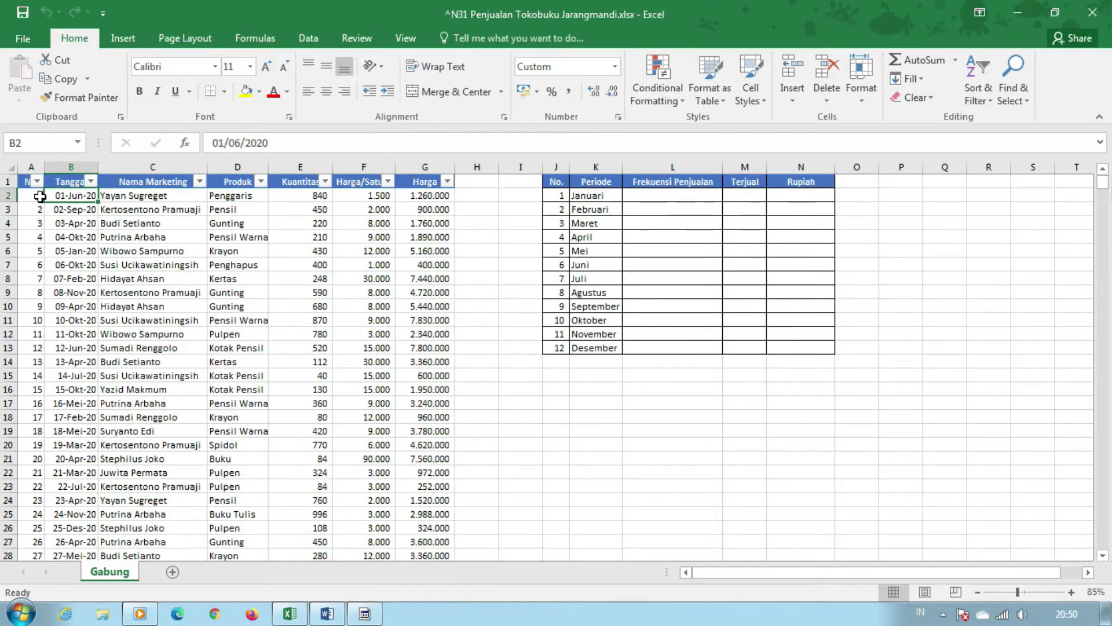
# - Try counting the Januari sales in L2 with =COUNTIF($B$2:$B$1343;K2), and clear the cell again
pyautogui.press('Right')
pyautogui.press('Right')
pyautogui.press('Right')
pyautogui.press('Right')
pyautogui.press('Right')
pyautogui.press('Right')
pyautogui.press('Right')
pyautogui.press('Right')
pyautogui.press('Right')
pyautogui.press('Right')
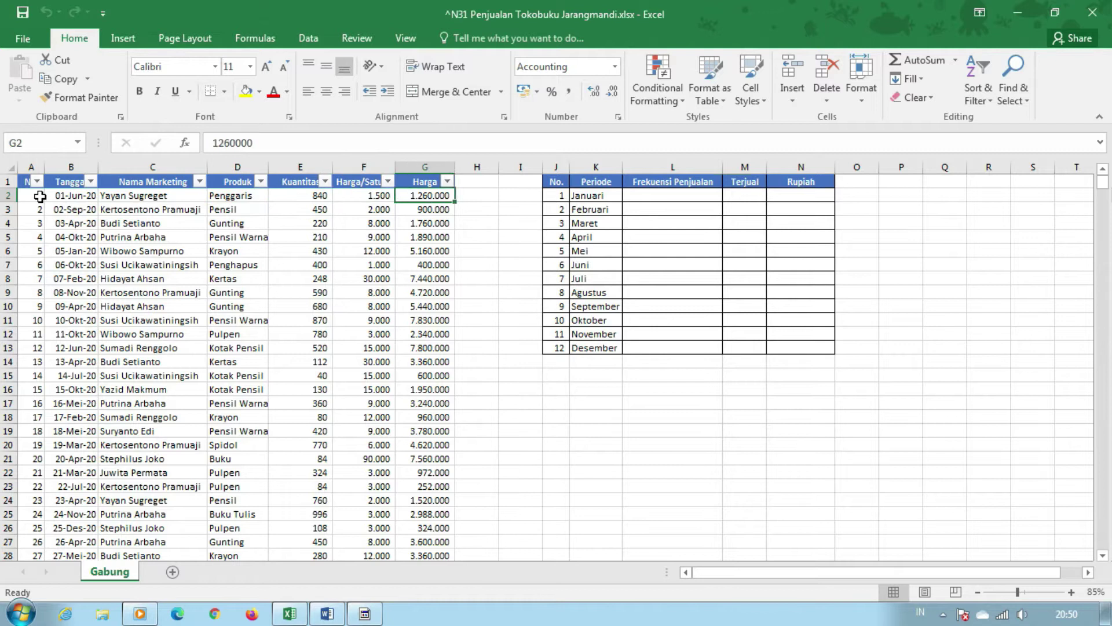
pyautogui.write('=')
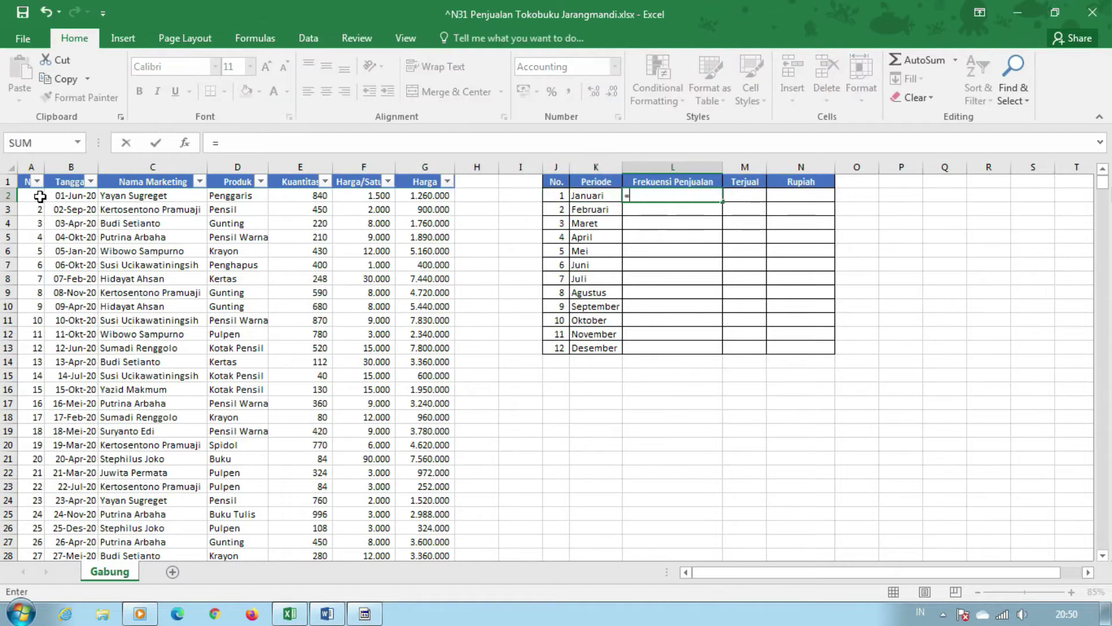
pyautogui.write('cou')
pyautogui.press('Down')
pyautogui.press('Down')
pyautogui.press('Down')
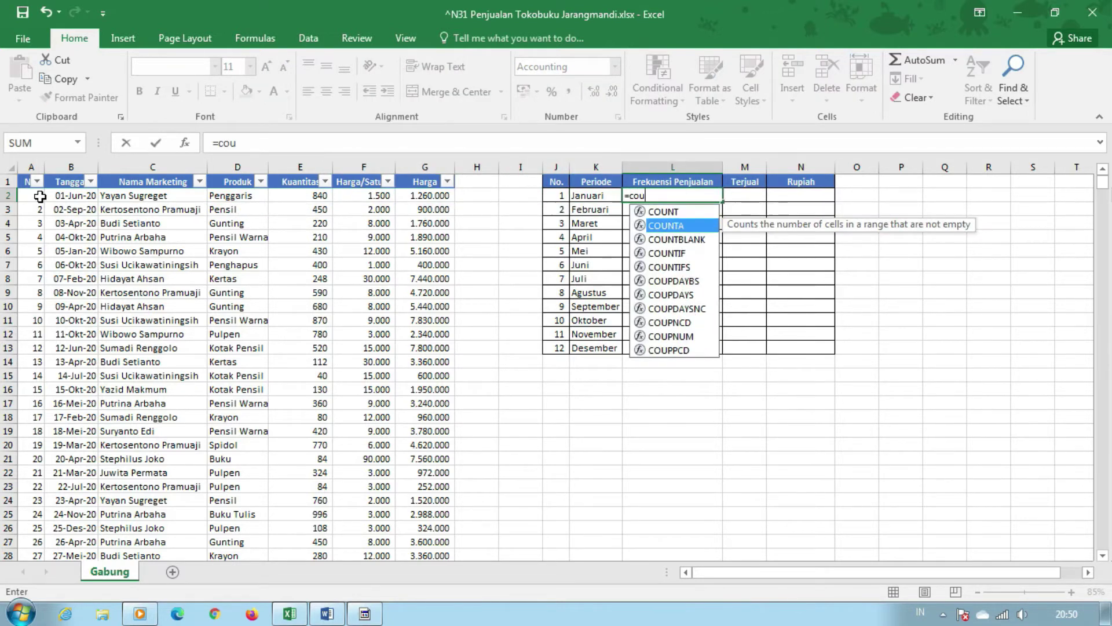
pyautogui.press('Tab')
pyautogui.click(74, 196)
pyautogui.hotkey('ctrl', 'shift', 'Down')
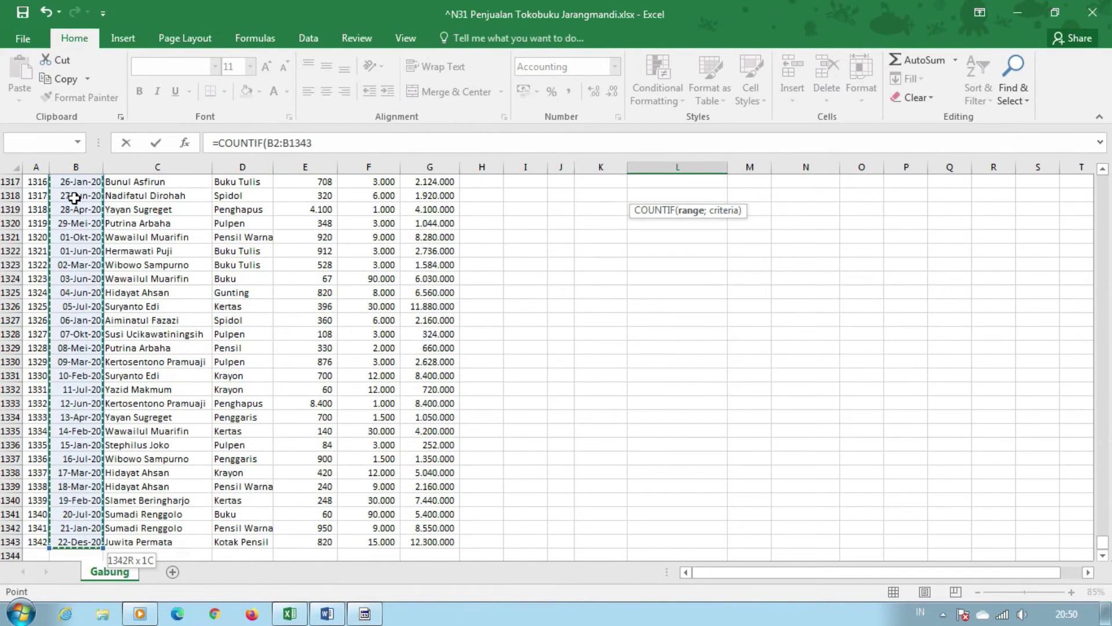
pyautogui.press('F4')
pyautogui.write(';')
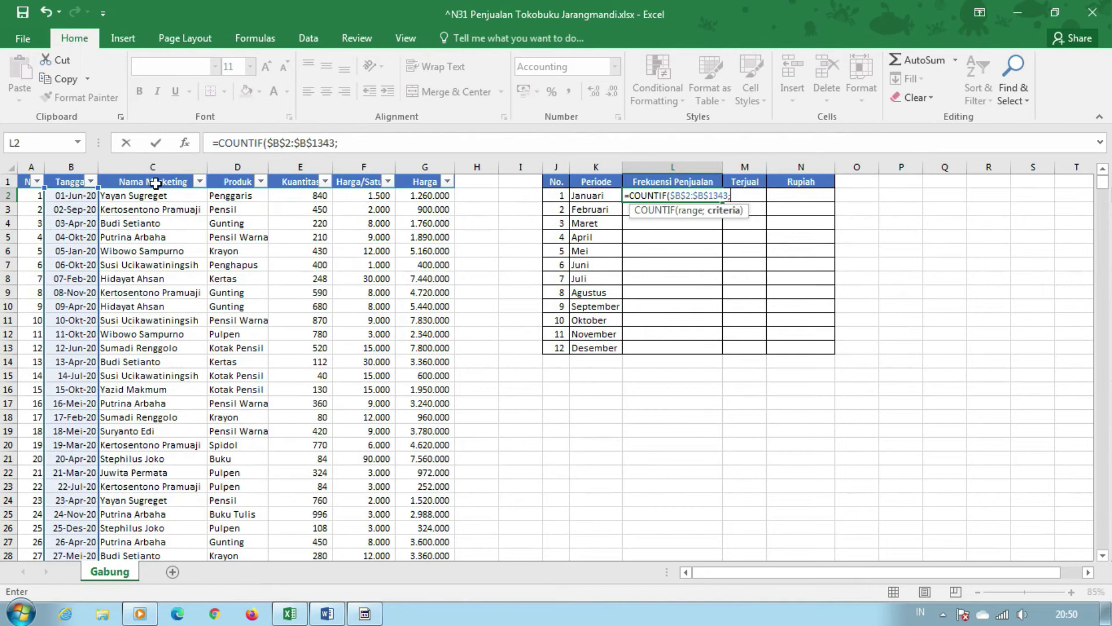
pyautogui.click(605, 194)
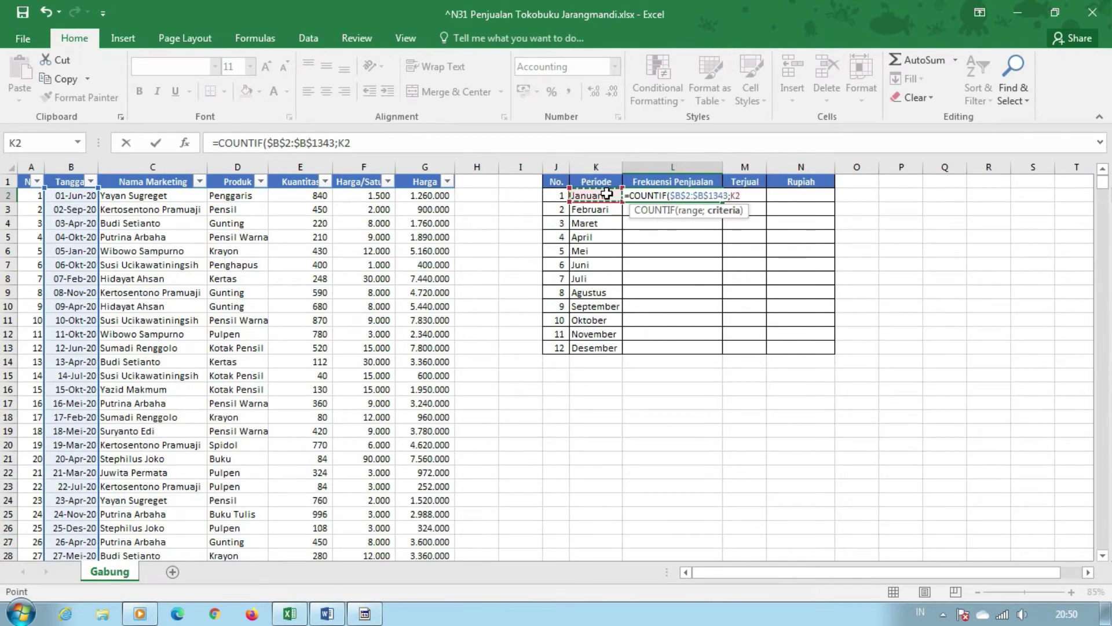
pyautogui.write(')')
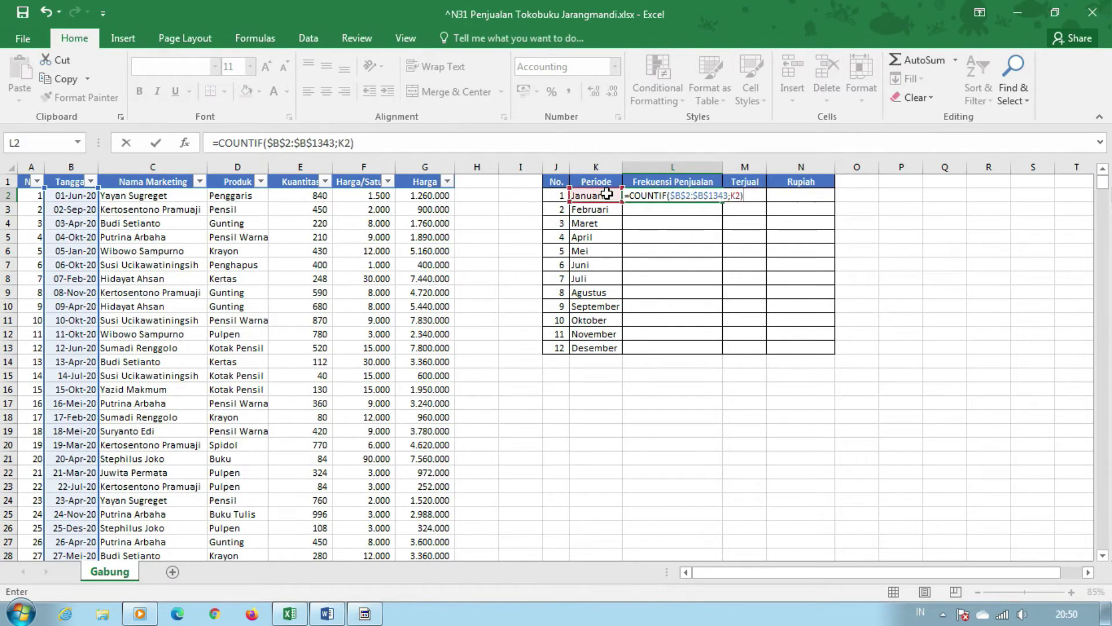
pyautogui.press('Return')
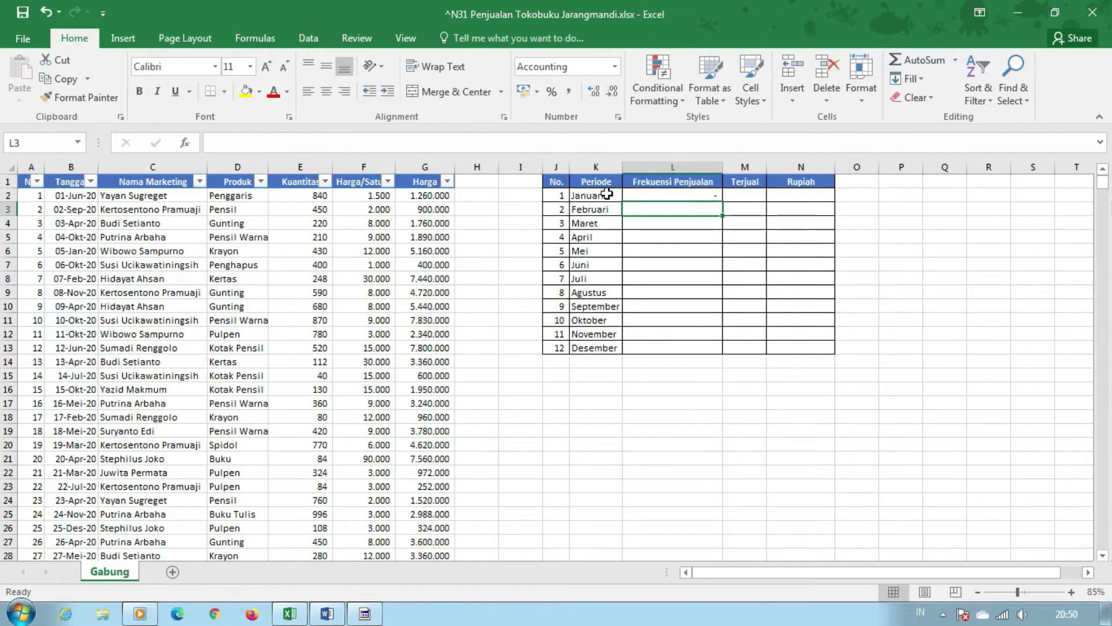
pyautogui.press('Up')
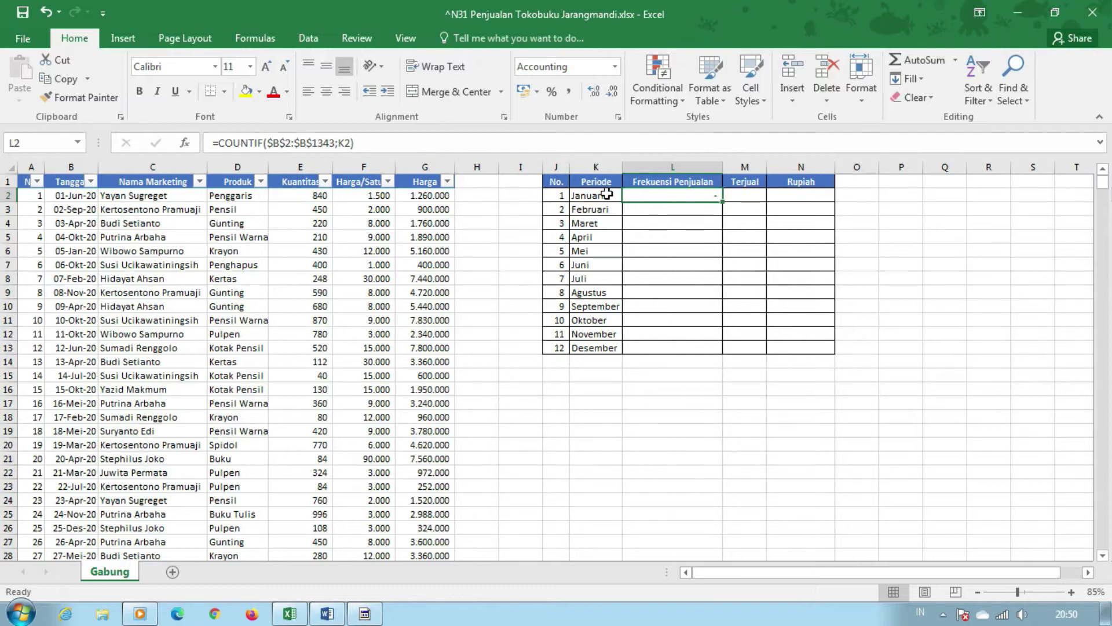
pyautogui.press('Delete')
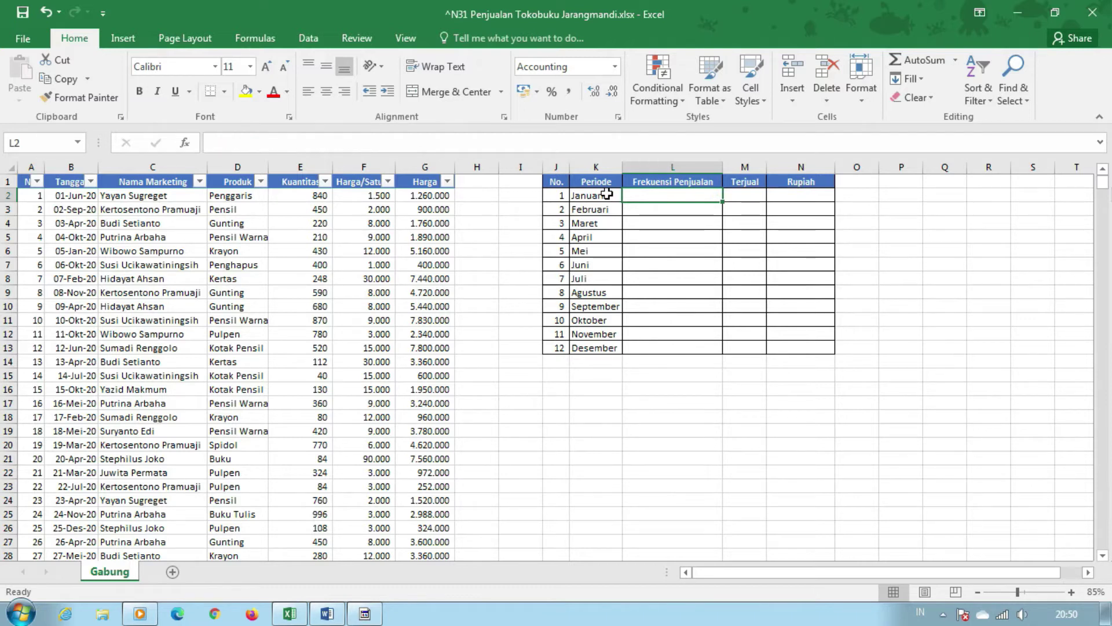
# - Compare the Januari period in the summary table with the first sales record across row 2
pyautogui.click(606, 194)
pyautogui.press('Left')
pyautogui.press('Left')
pyautogui.press('Left')
pyautogui.press('Left')
pyautogui.press('Left')
pyautogui.press('Left')
pyautogui.press('Left')
pyautogui.press('Left')
pyautogui.press('Left')
pyautogui.press('Left')
pyautogui.press('Right')
pyautogui.press('Right')
pyautogui.press('Right')
pyautogui.press('Right')
pyautogui.press('Right')
pyautogui.press('Right')
pyautogui.press('Right')
pyautogui.press('Right')
pyautogui.press('Right')
pyautogui.press('Right')
pyautogui.press('Right')
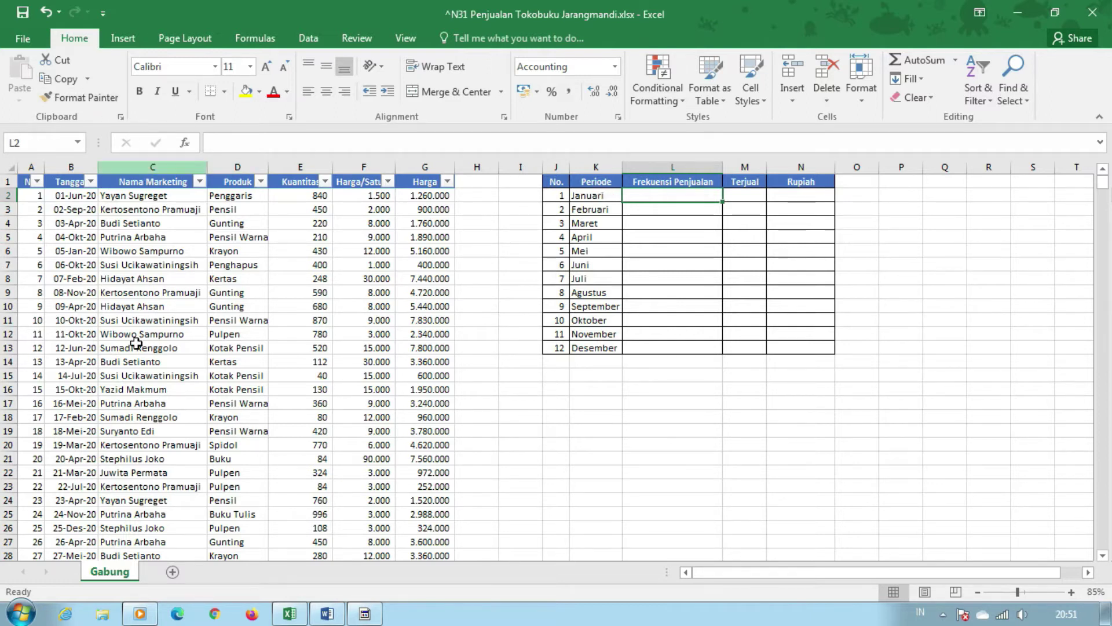
# - Insert a column before Nama Marketing and give it the header "Bulan Penjualan"
pyautogui.click(139, 167)
pyautogui.rightClick(139, 167)
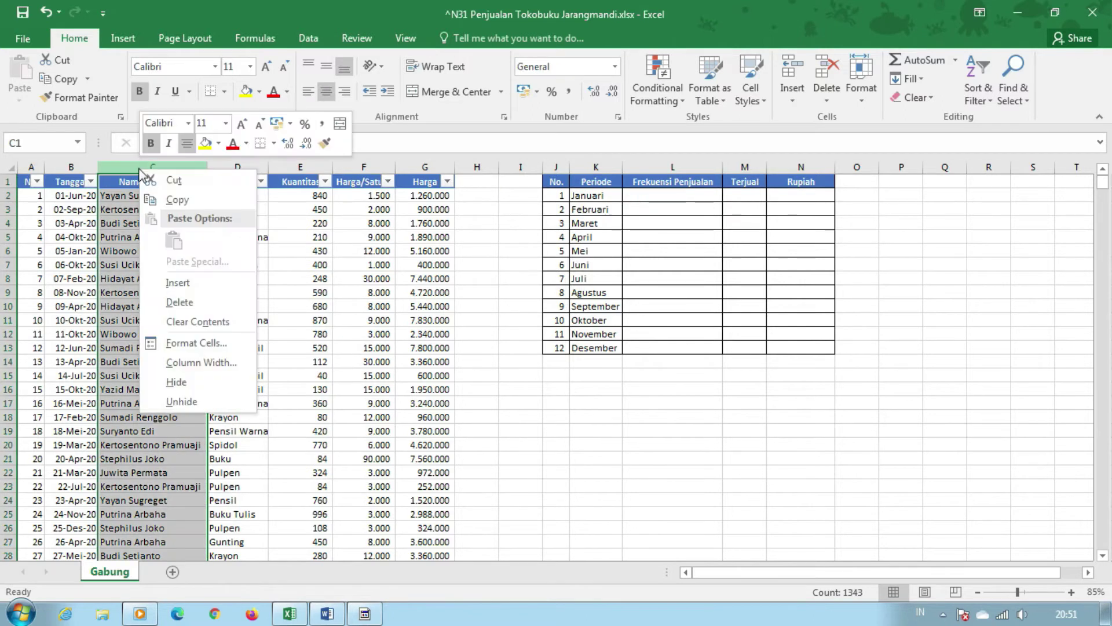
pyautogui.click(206, 278)
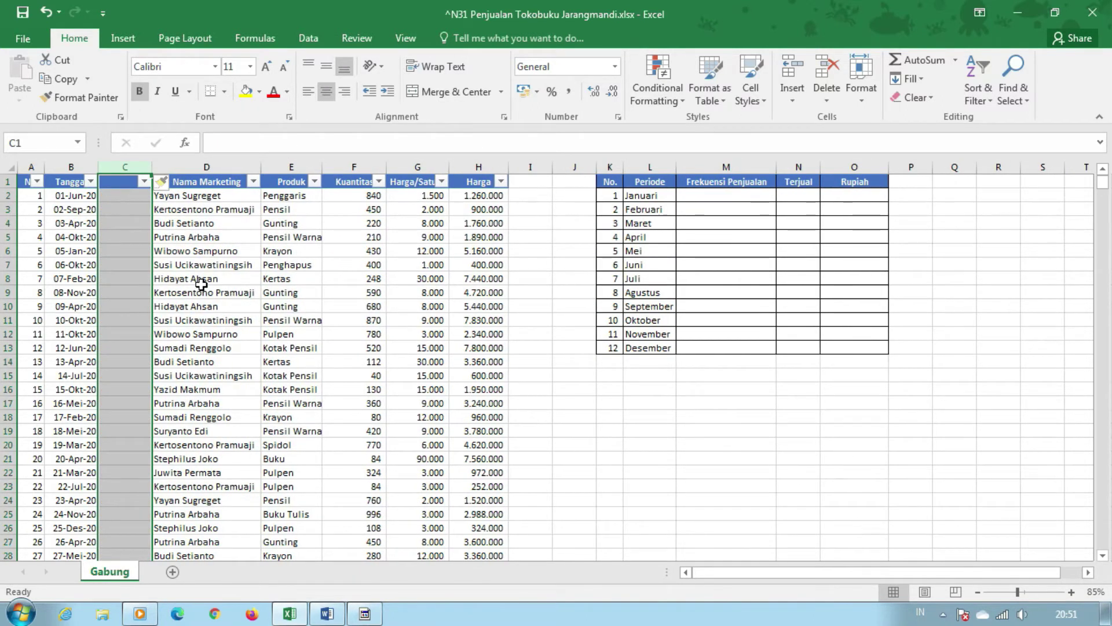
pyautogui.click(124, 182)
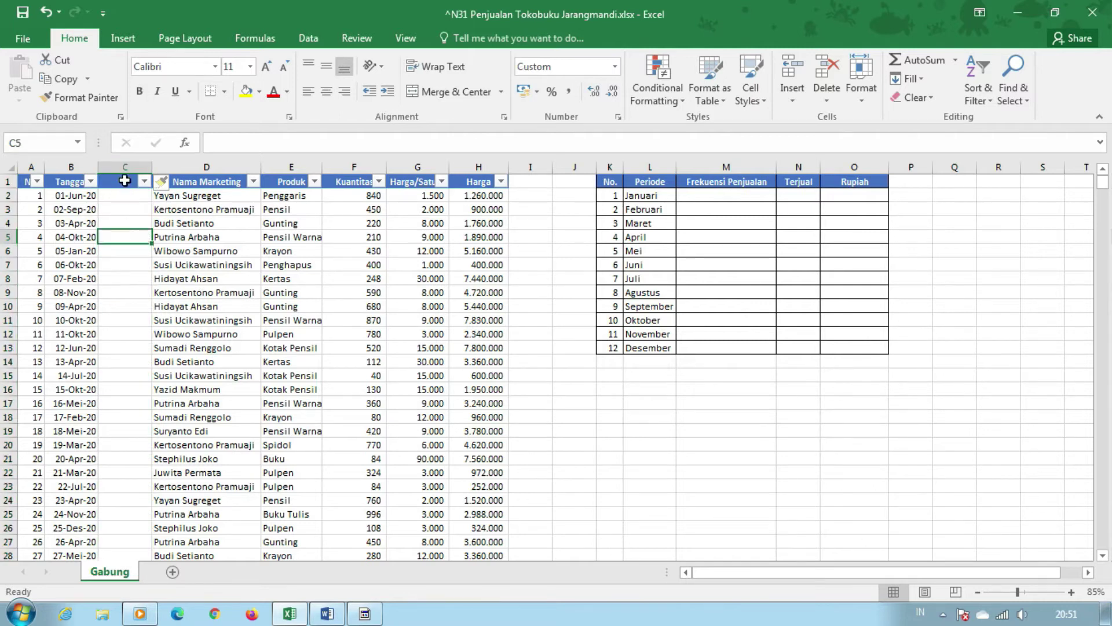
pyautogui.write('Bul')
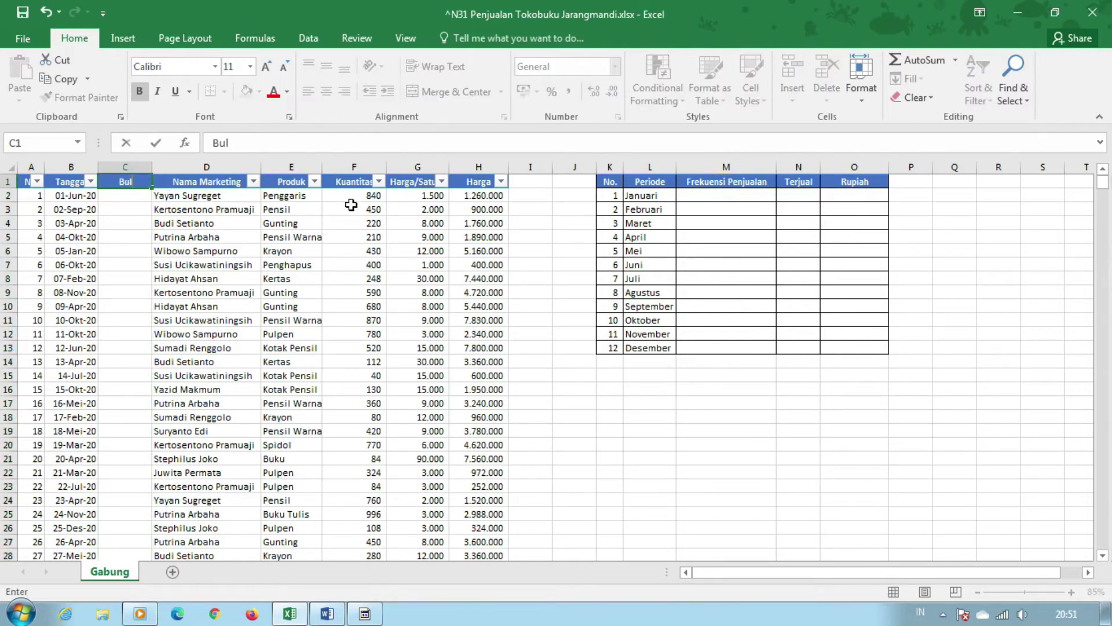
pyautogui.write('an Penjualan')
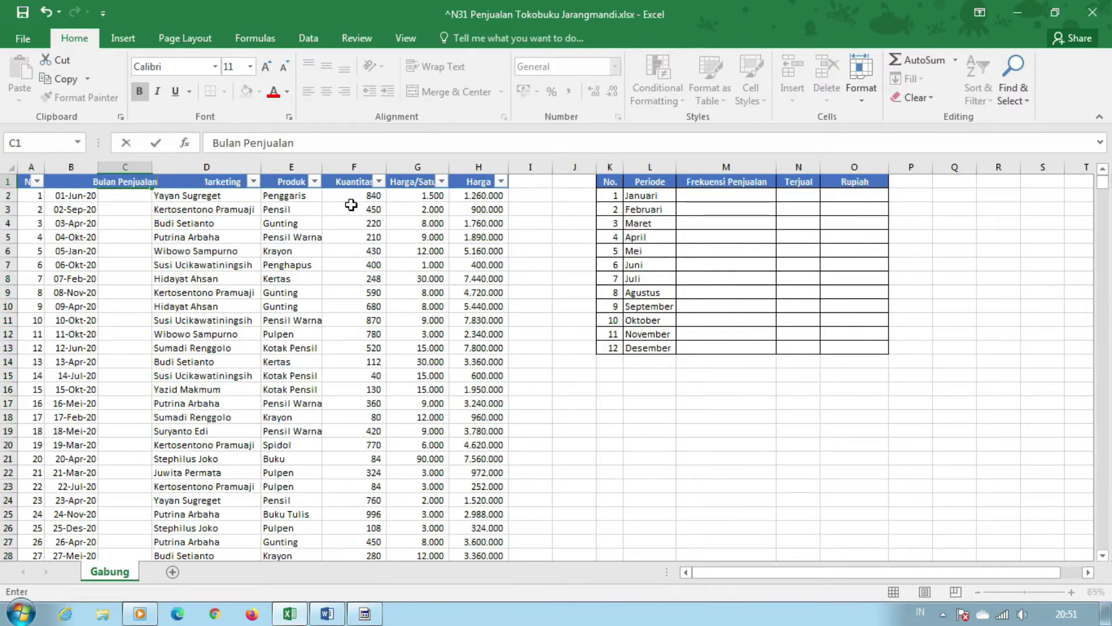
pyautogui.press('Return')
pyautogui.press('Up')
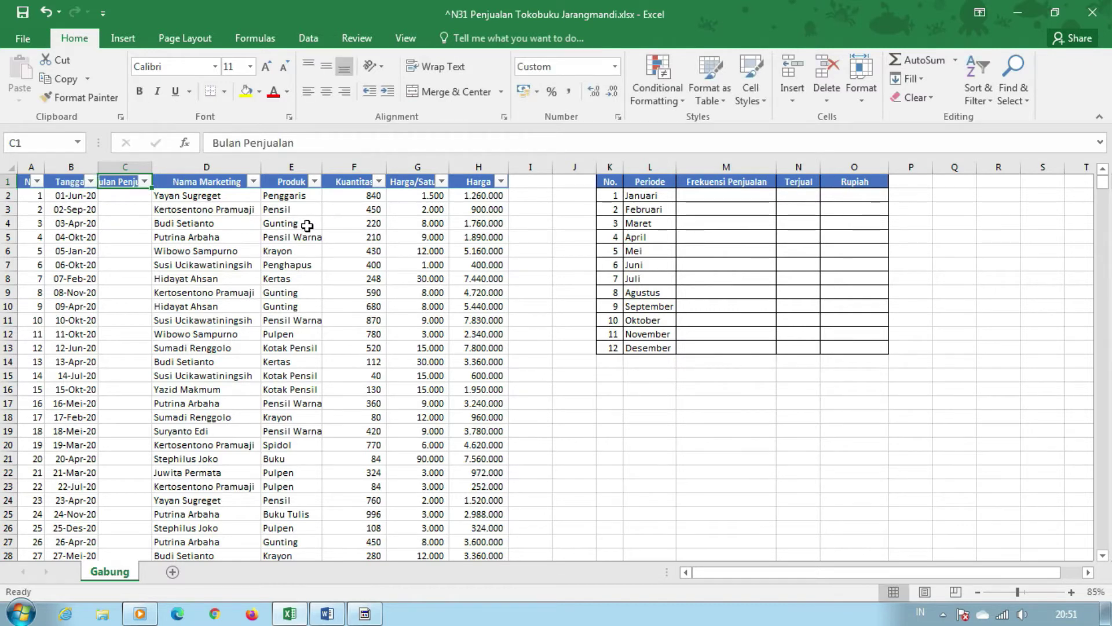
# - Widen the Bulan Penjualan column until its full header fits beside the filter arrow
pyautogui.moveTo(156, 167); pyautogui.dragTo(173, 168)
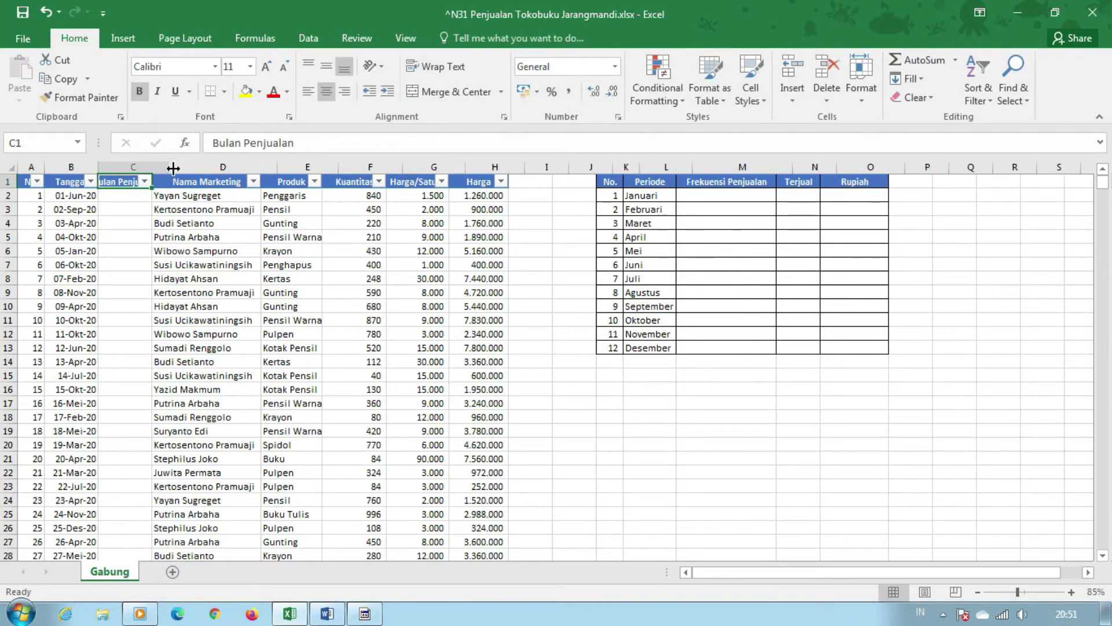
pyautogui.click(129, 210)
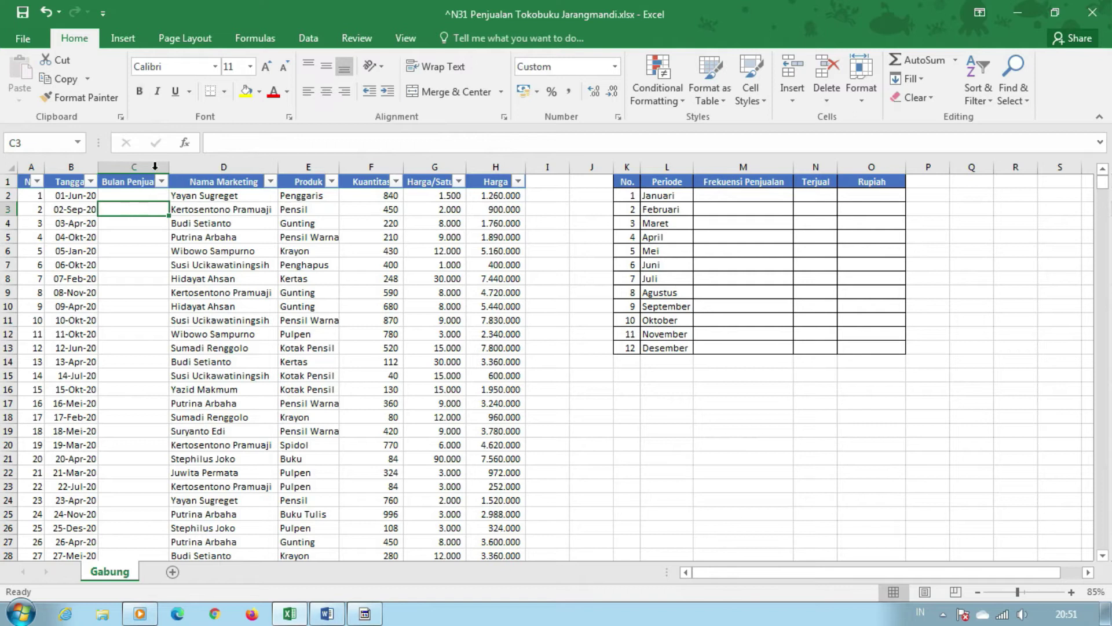
pyautogui.moveTo(172, 165); pyautogui.dragTo(201, 170)
# - Extract the sale month in C2 with =MONTH(B2) and give the cell the Number format
pyautogui.click(183, 195)
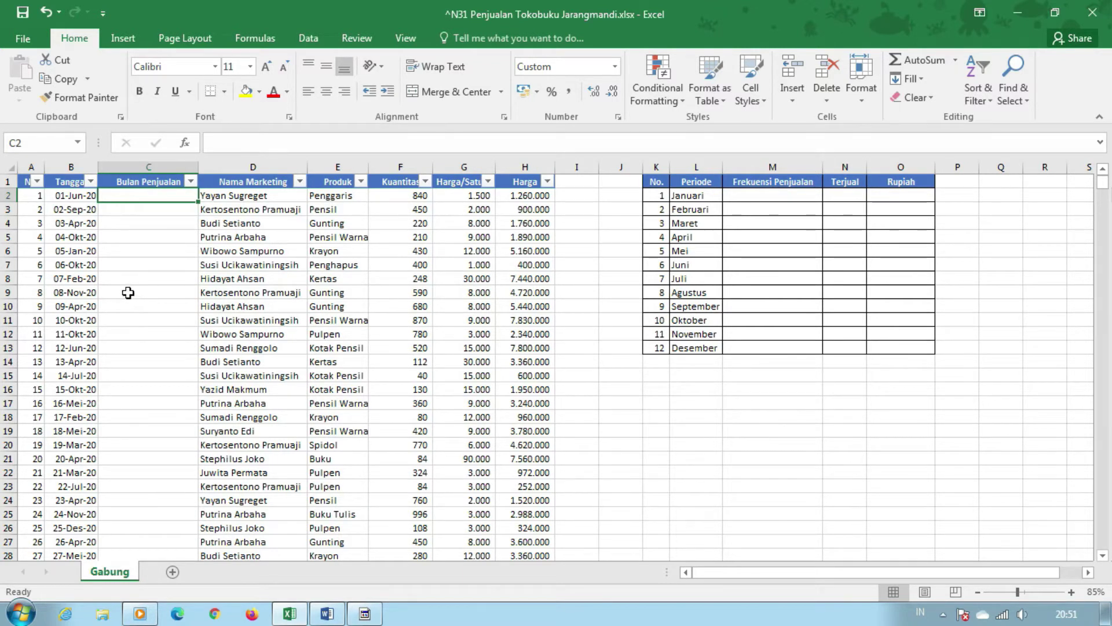
pyautogui.scroll(1, 128, 293)
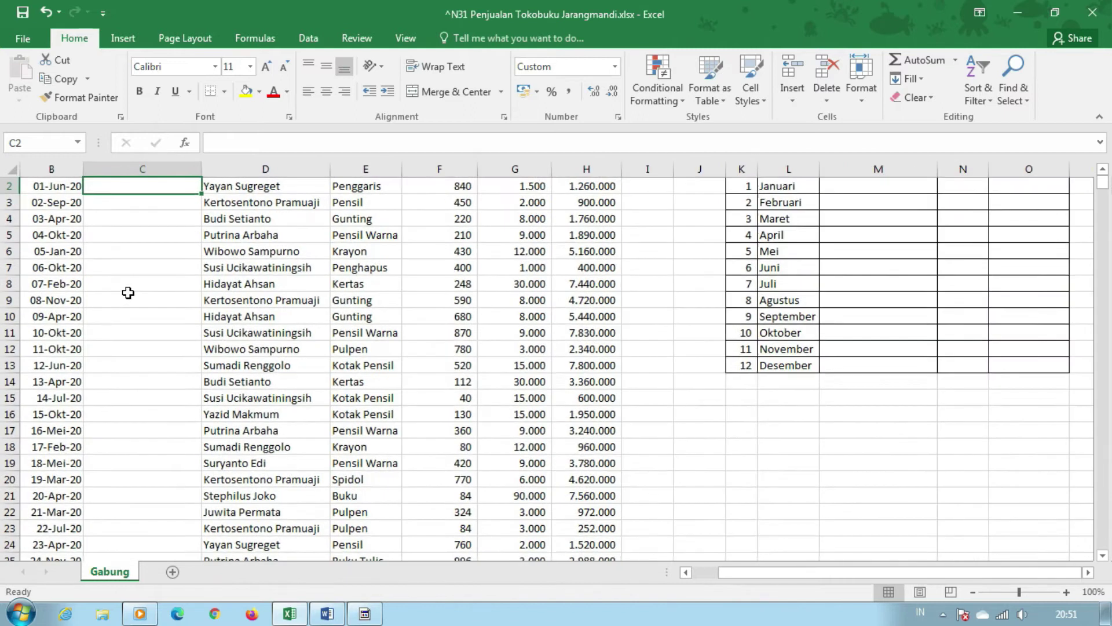
pyautogui.click(130, 264)
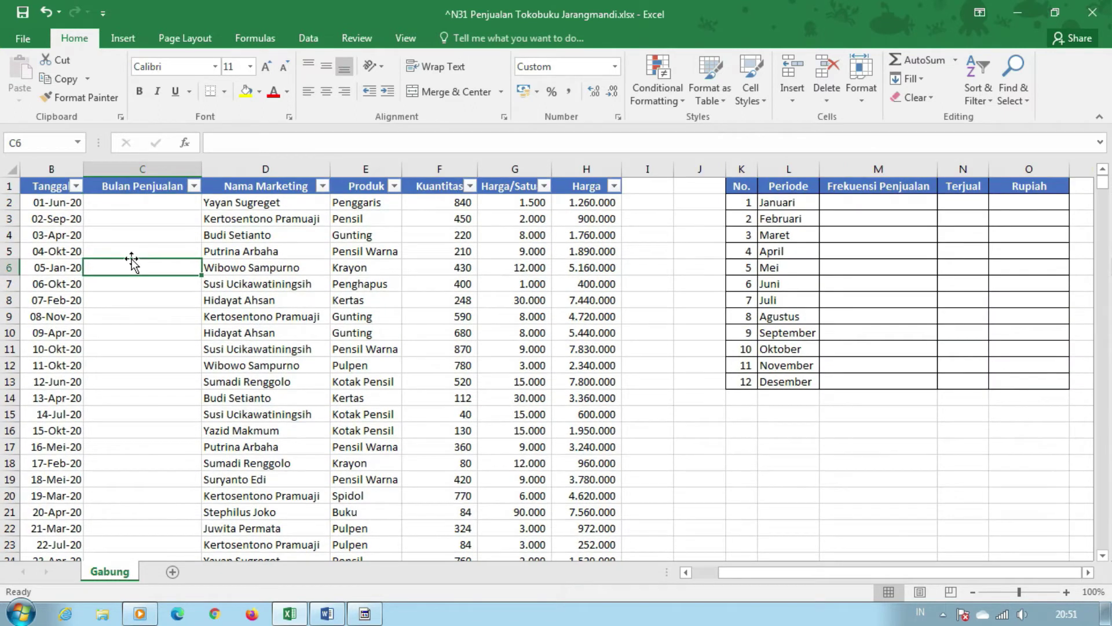
pyautogui.click(123, 203)
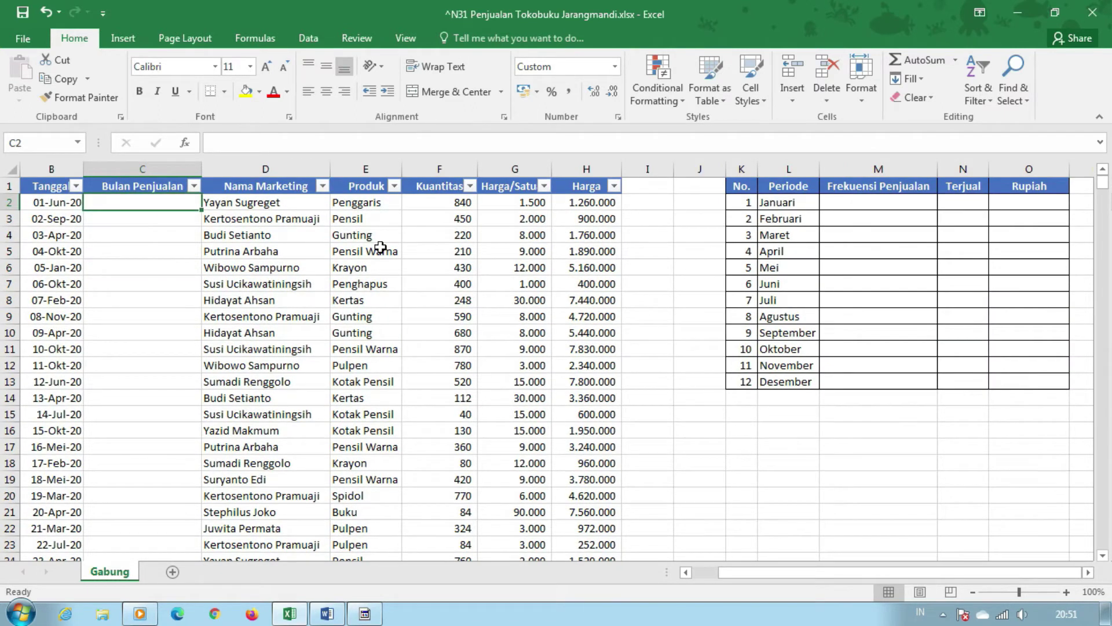
pyautogui.write('=')
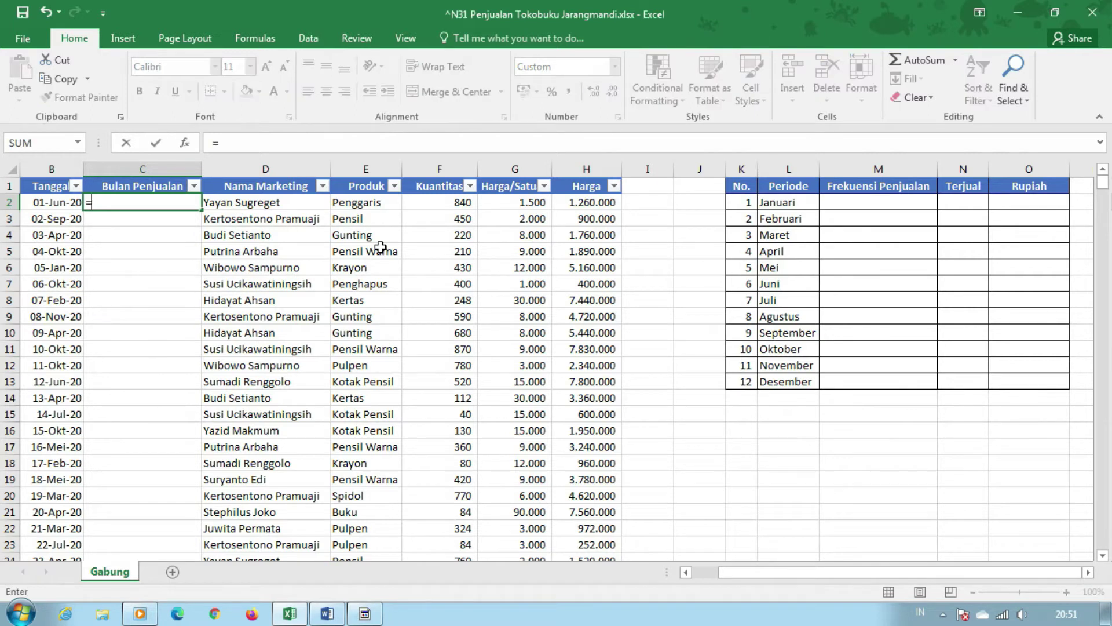
pyautogui.write('mont')
pyautogui.press('Tab')
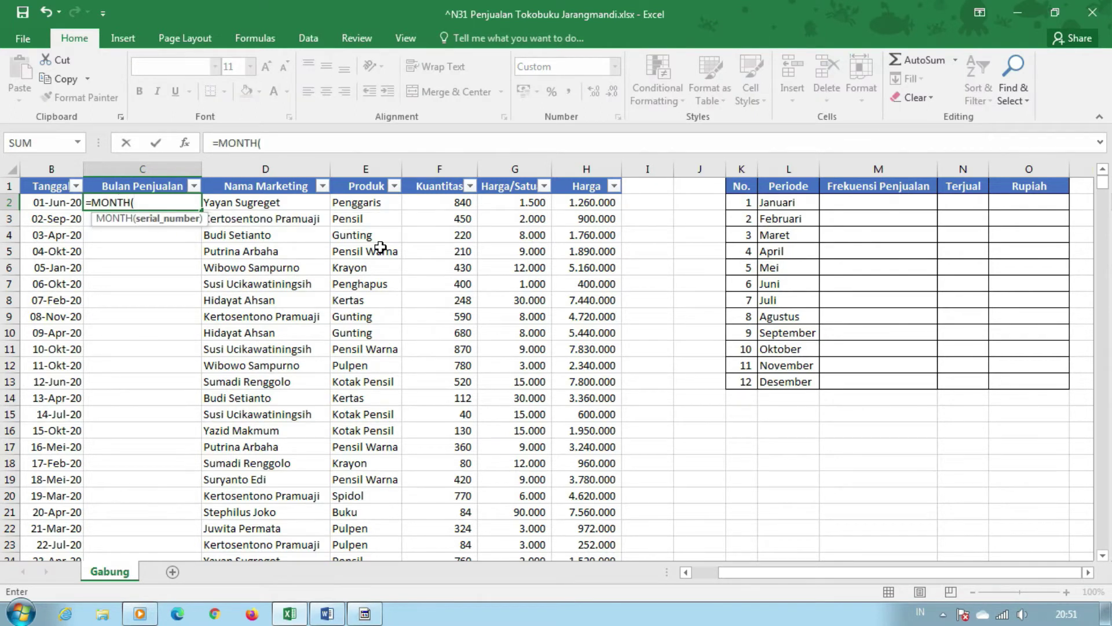
pyautogui.press('Left')
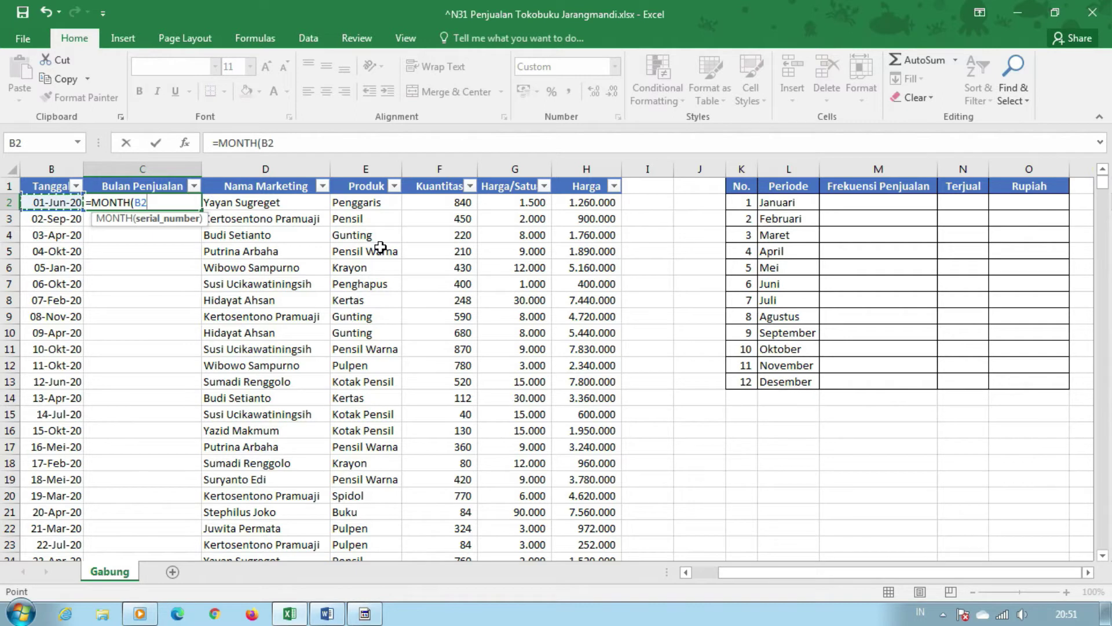
pyautogui.write(')')
pyautogui.hotkey('ctrl', 'Return')
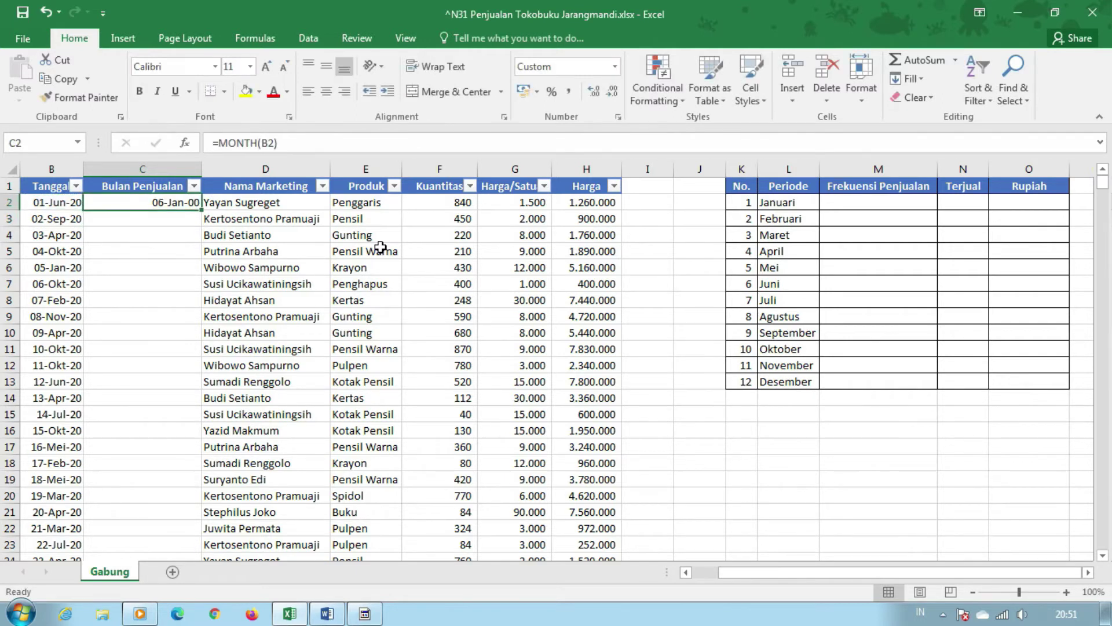
pyautogui.click(615, 66)
pyautogui.click(588, 125)
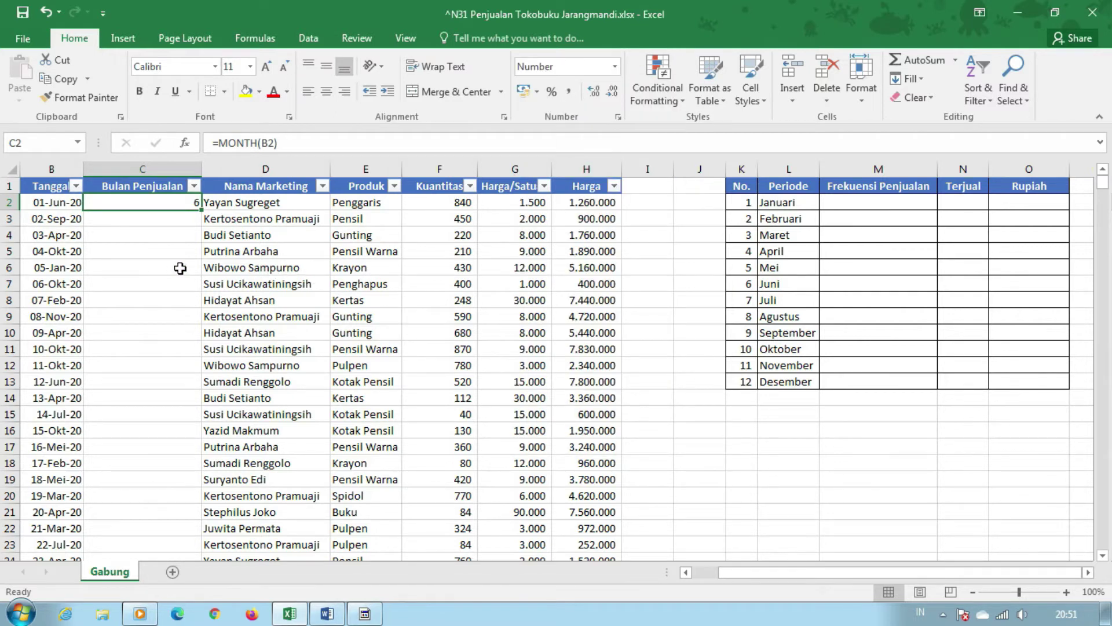
pyautogui.click(169, 254)
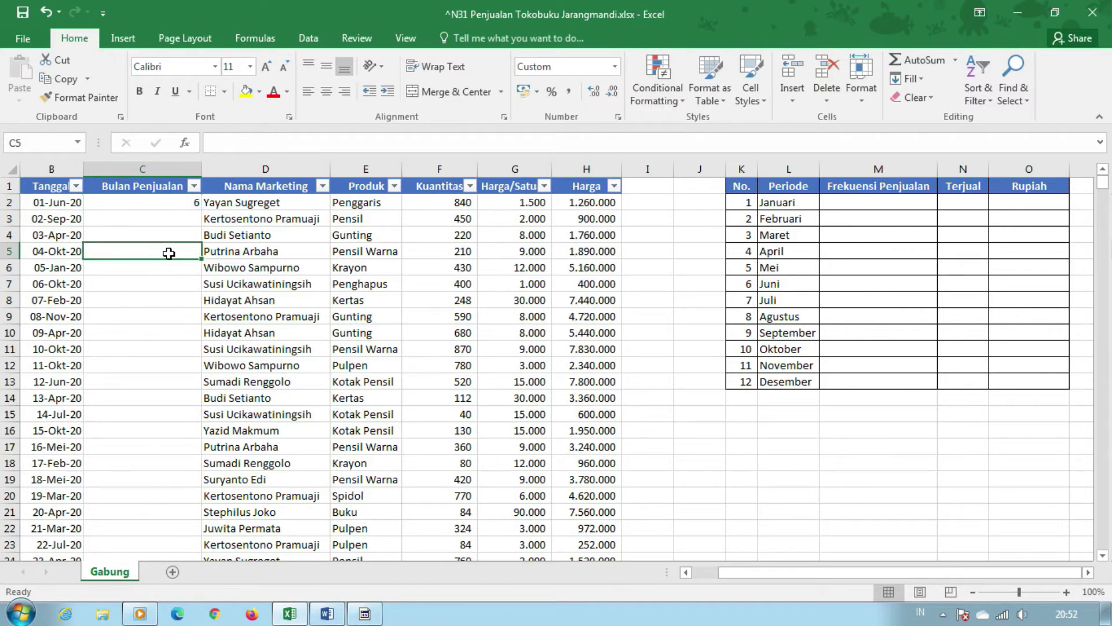
pyautogui.click(162, 207)
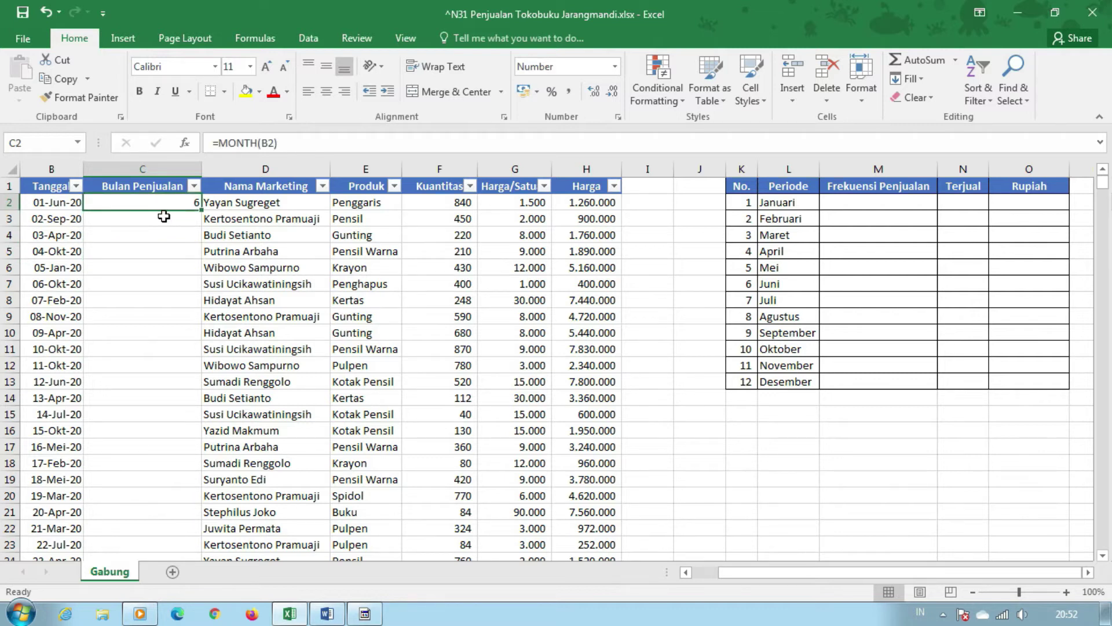
pyautogui.click(64, 203)
pyautogui.click(133, 219)
pyautogui.click(158, 203)
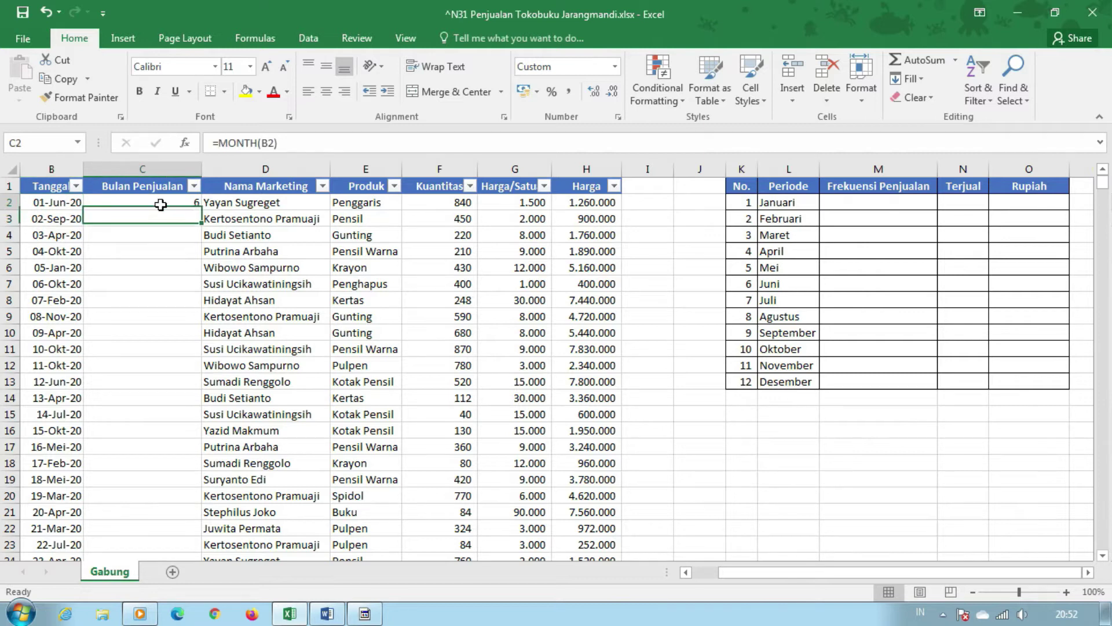
# - Fill the month formula down the Bulan Penjualan column and count Januari's sales in M2 with =COUNTIF($C$2:$C$1343;K2)
pyautogui.doubleClick(199, 210)
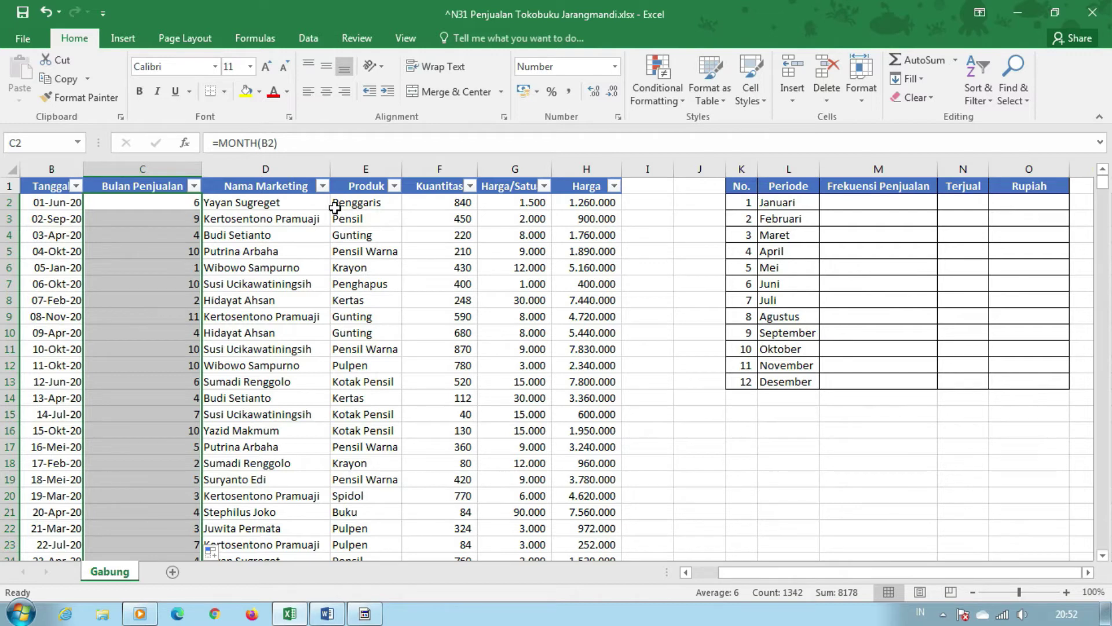
pyautogui.click(885, 203)
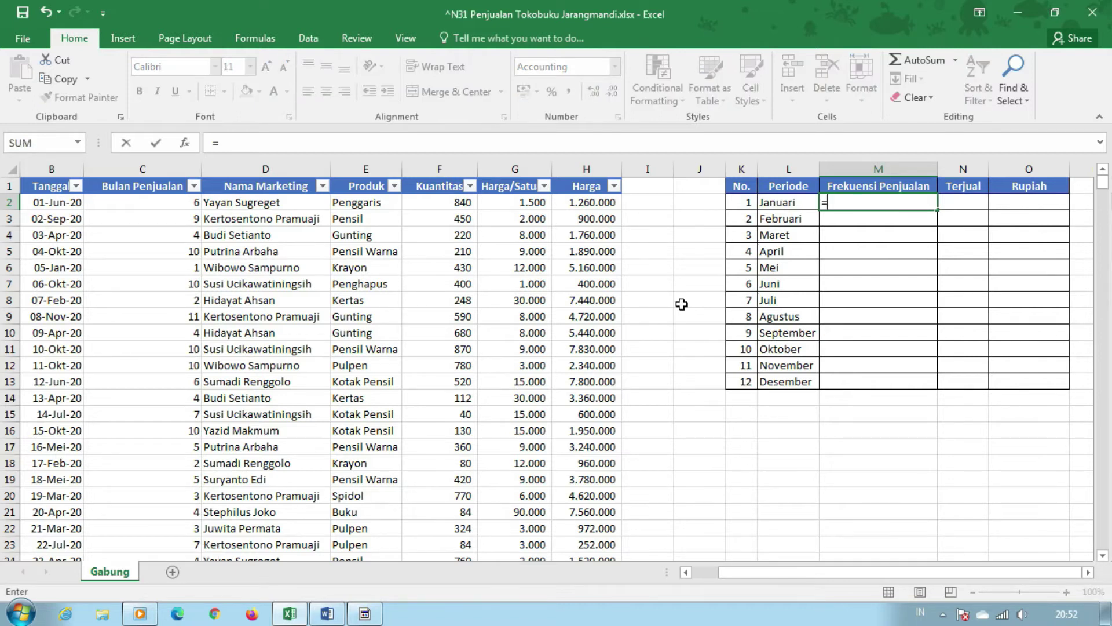
pyautogui.write('=count')
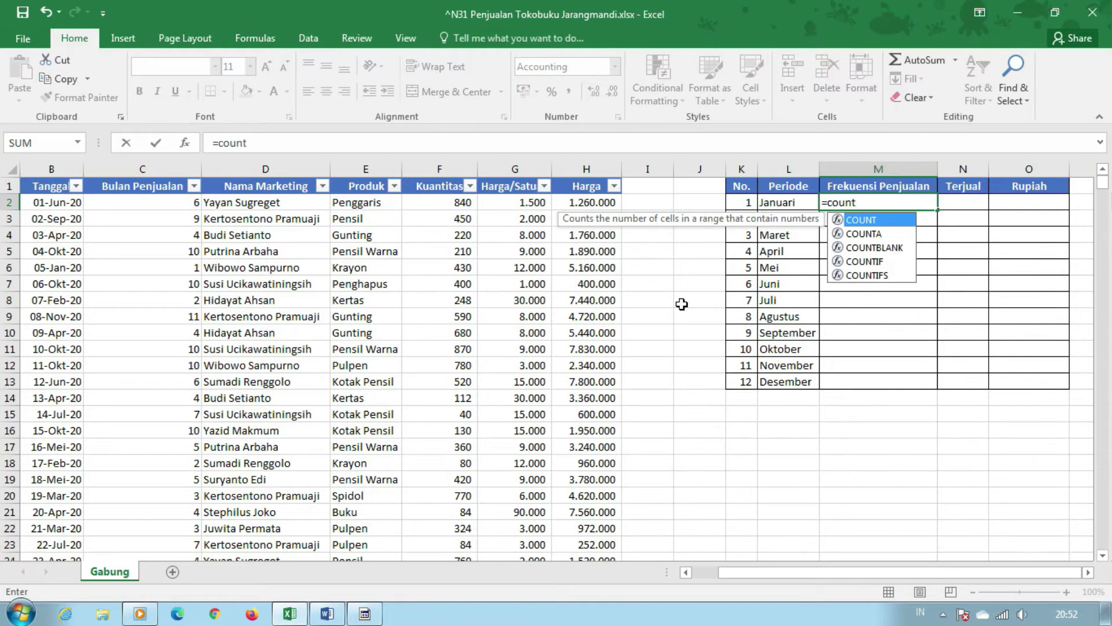
pyautogui.press('Down')
pyautogui.press('Down')
pyautogui.press('Down')
pyautogui.press('Tab')
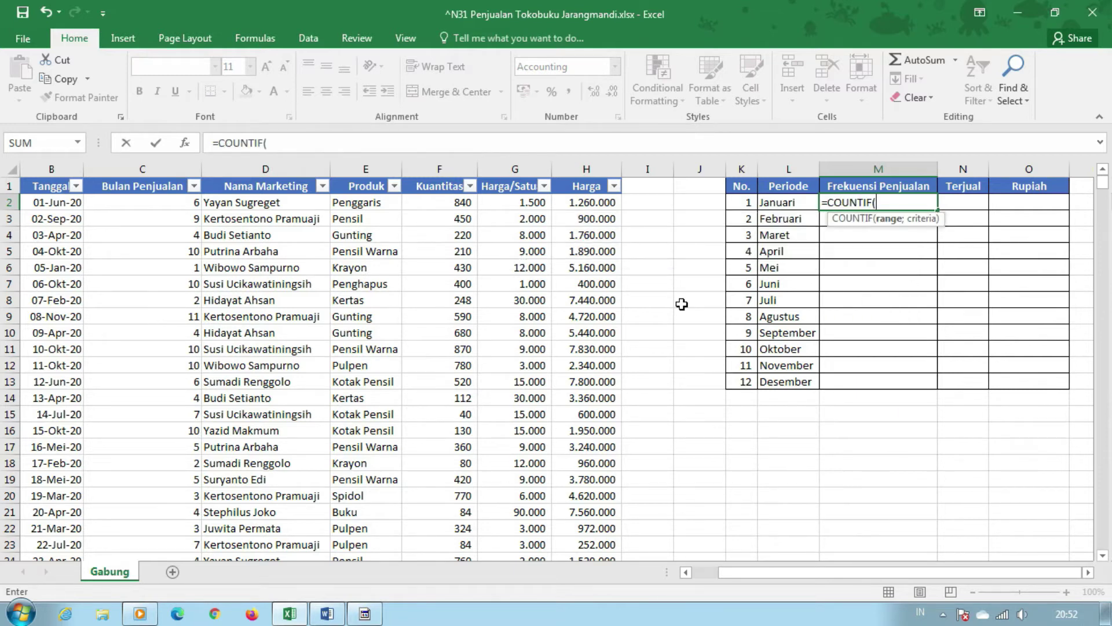
pyautogui.click(177, 203)
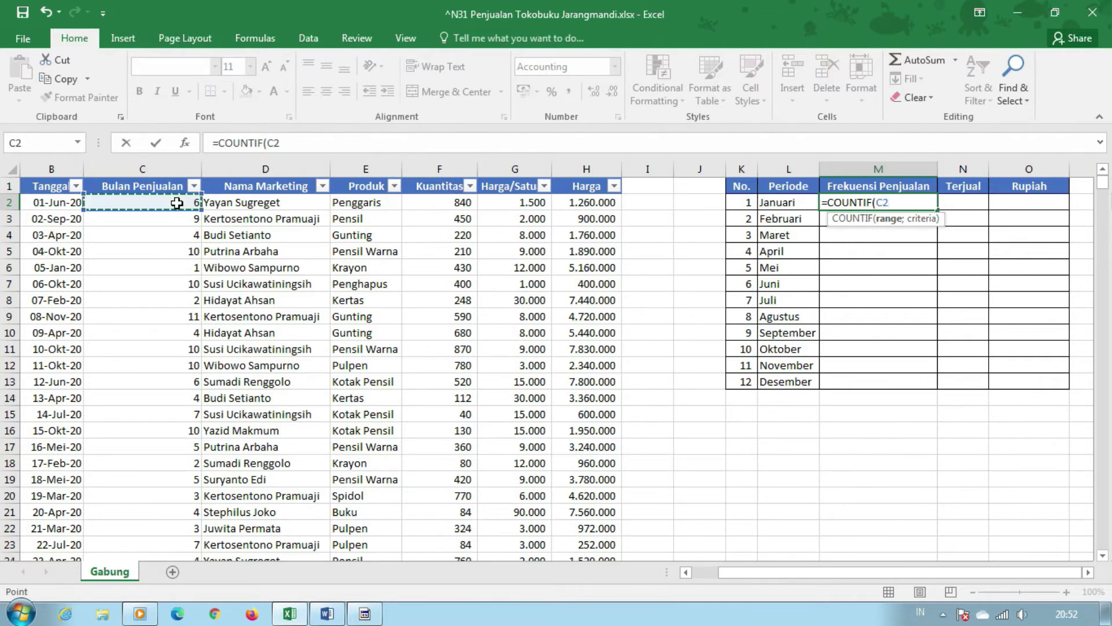
pyautogui.hotkey('ctrl', 'shift', 'Down')
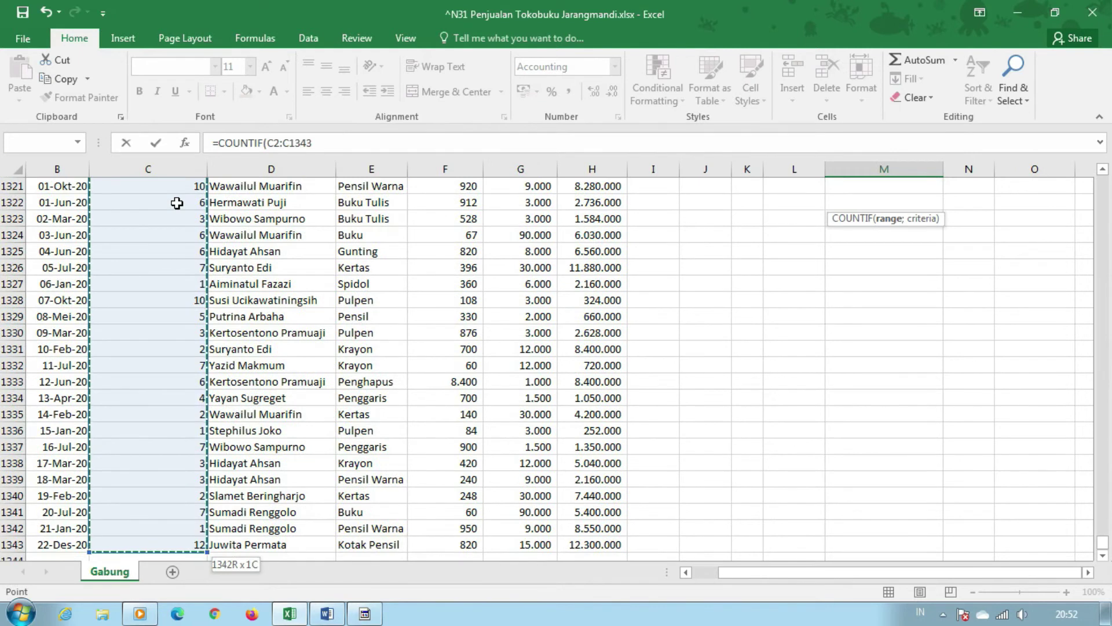
pyautogui.press('F4')
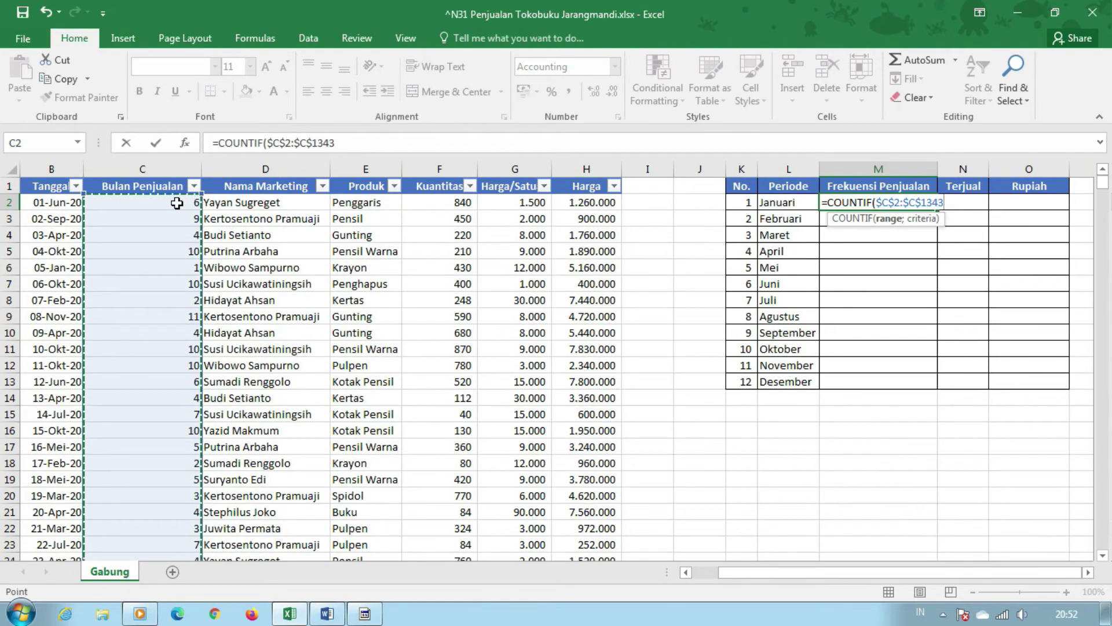
pyautogui.write(';')
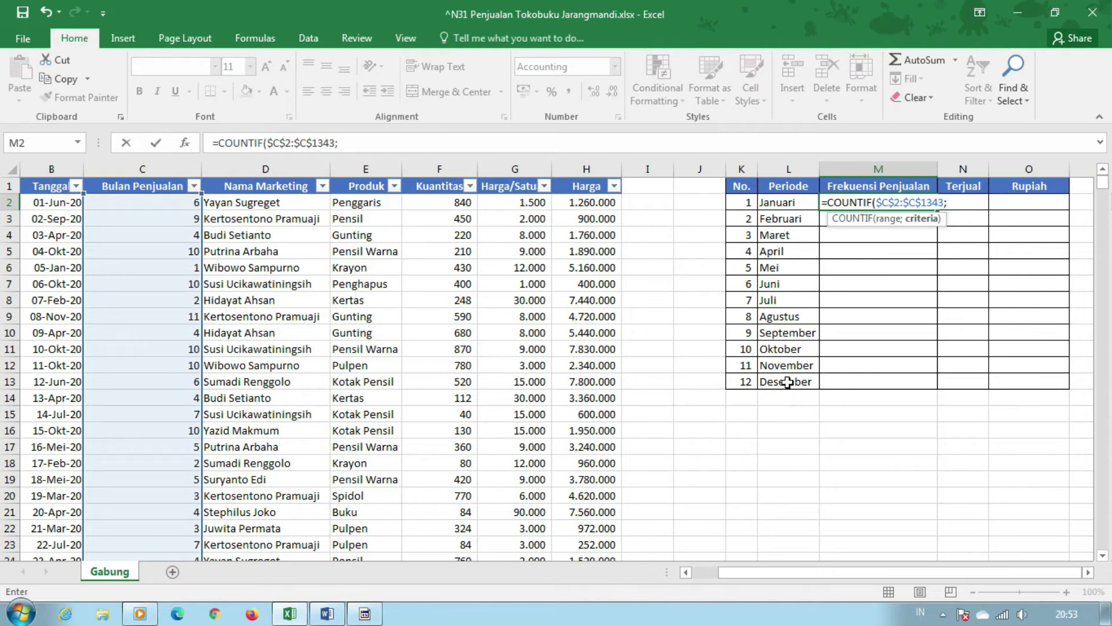
pyautogui.click(747, 204)
pyautogui.press('Return')
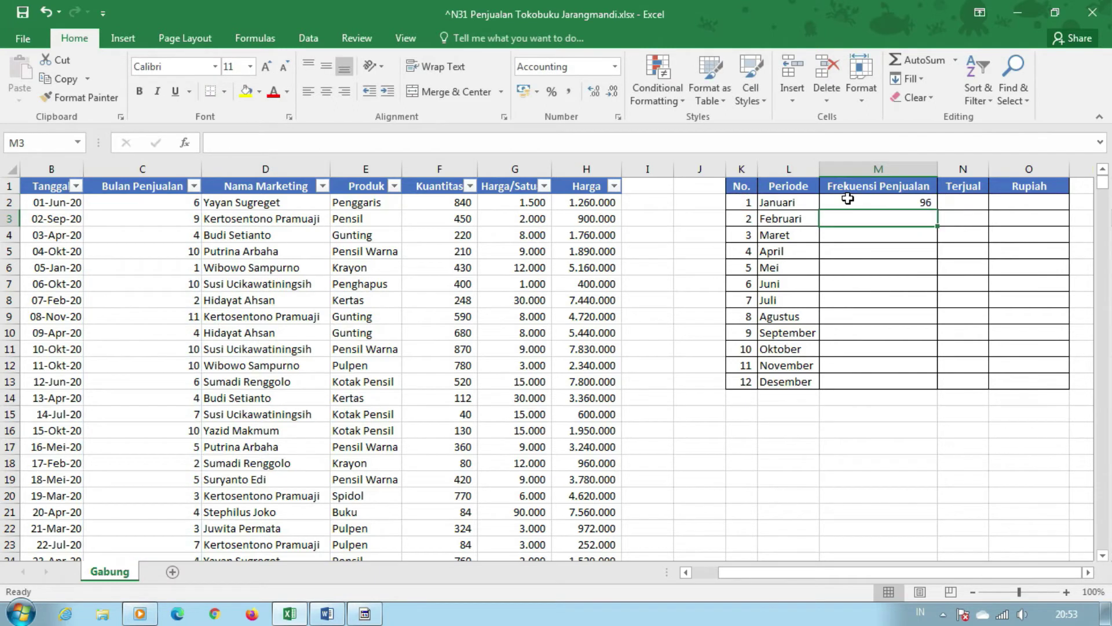
pyautogui.click(848, 199)
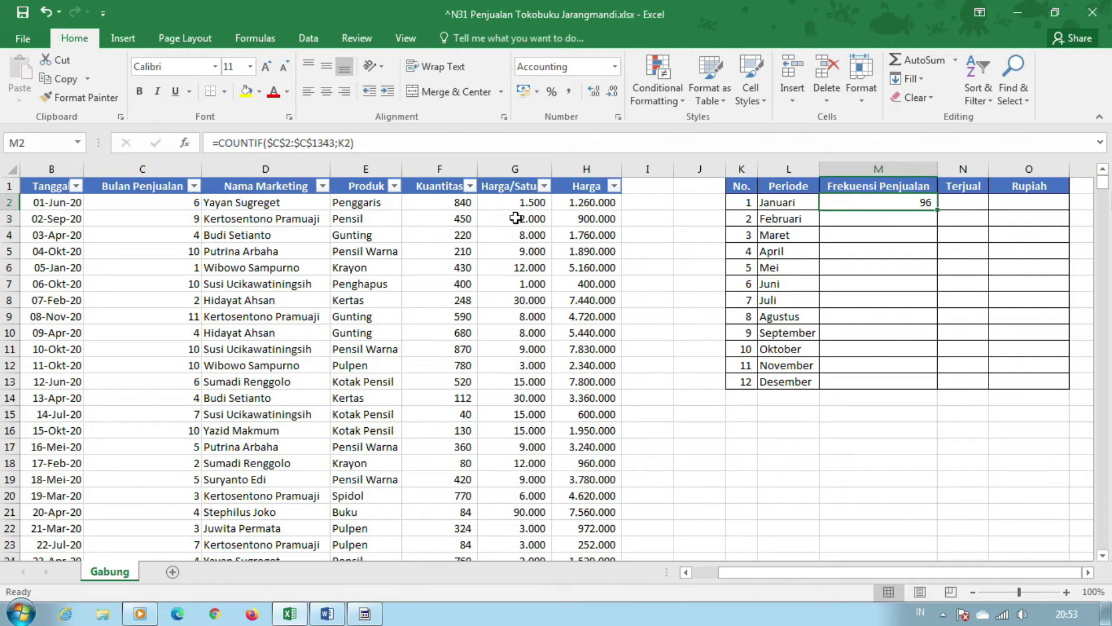
# - Wrap the text of header row 1 and narrow the Bulan Penjualan and Frekuensi Penjualan columns so their headers take two lines
pyautogui.click(7, 188)
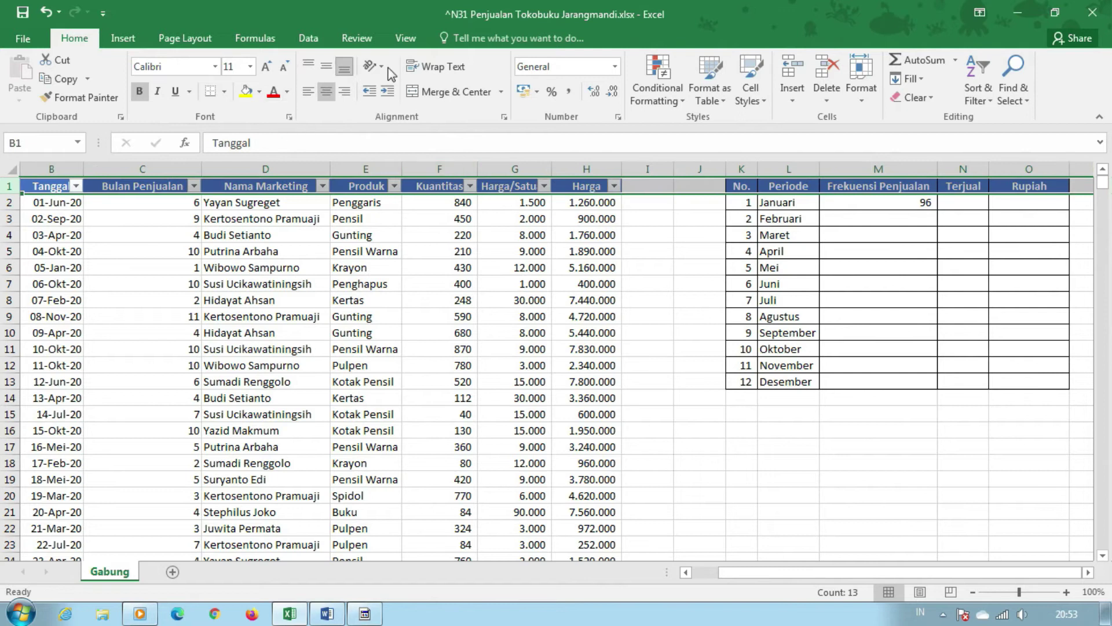
pyautogui.click(435, 66)
pyautogui.moveTo(203, 168); pyautogui.dragTo(162, 168)
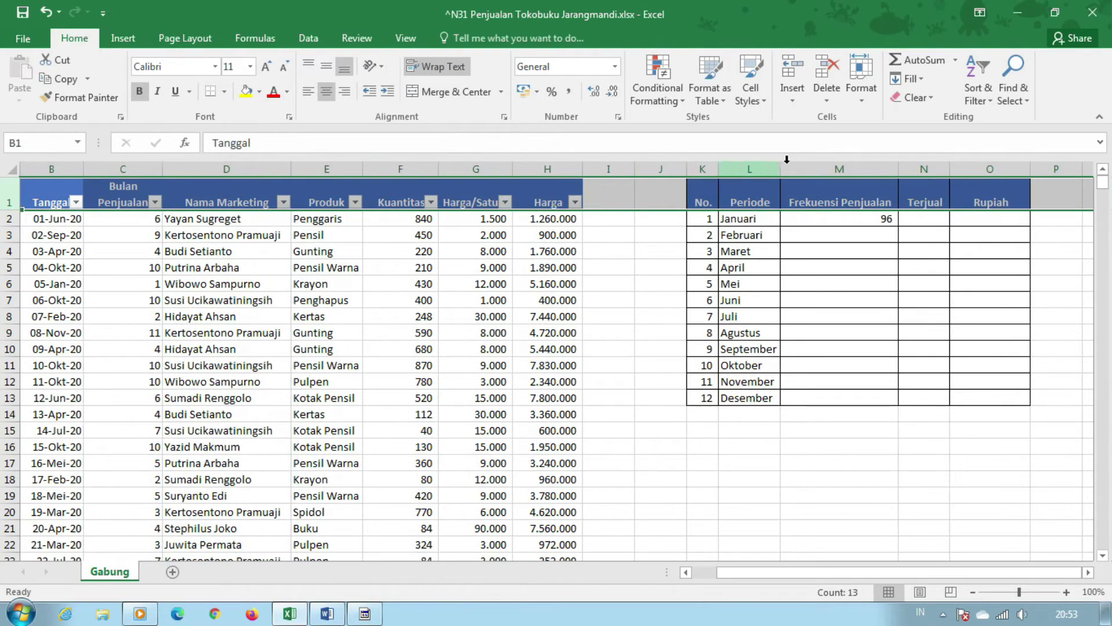
pyautogui.moveTo(898, 168); pyautogui.dragTo(855, 168)
pyautogui.click(801, 239)
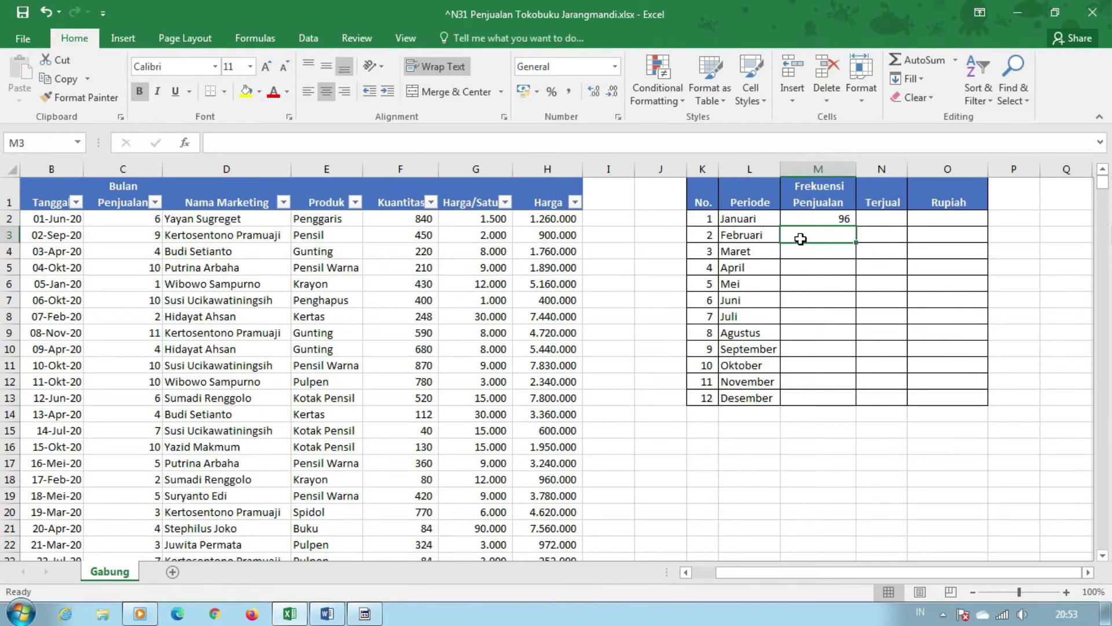
pyautogui.scroll(1, 801, 239)
pyautogui.moveTo(961, 581); pyautogui.dragTo(929, 574)
pyautogui.moveTo(191, 168); pyautogui.dragTo(177, 168)
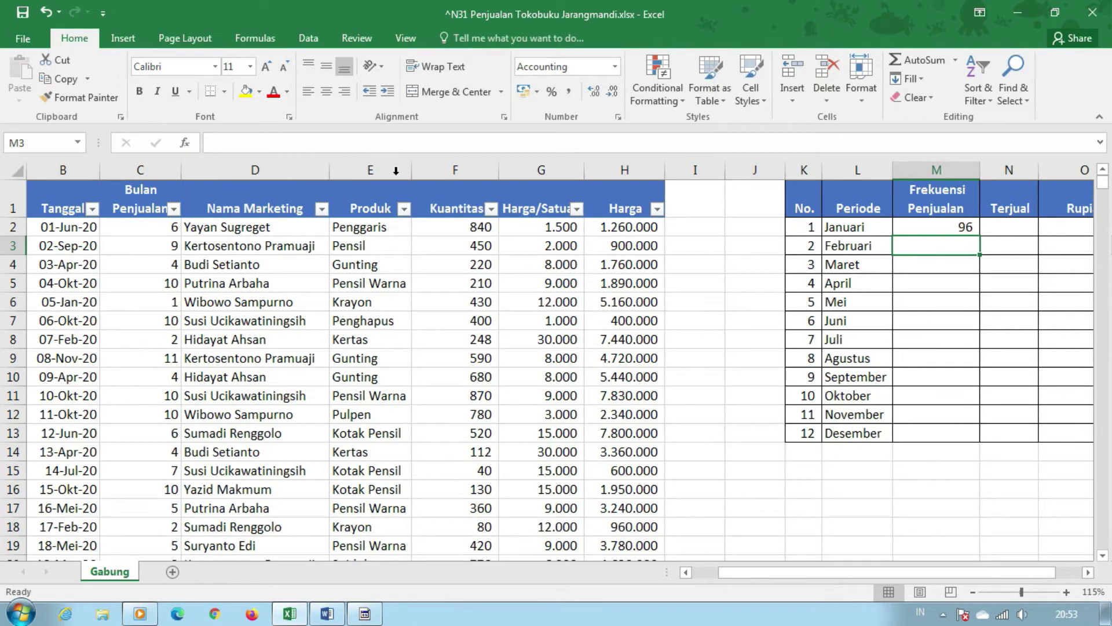
# - Replace the formula in C2 with =TEXT(B2;"Mmmm") and fill it down the Bulan Penjualan column
pyautogui.moveTo(857, 575); pyautogui.dragTo(790, 574)
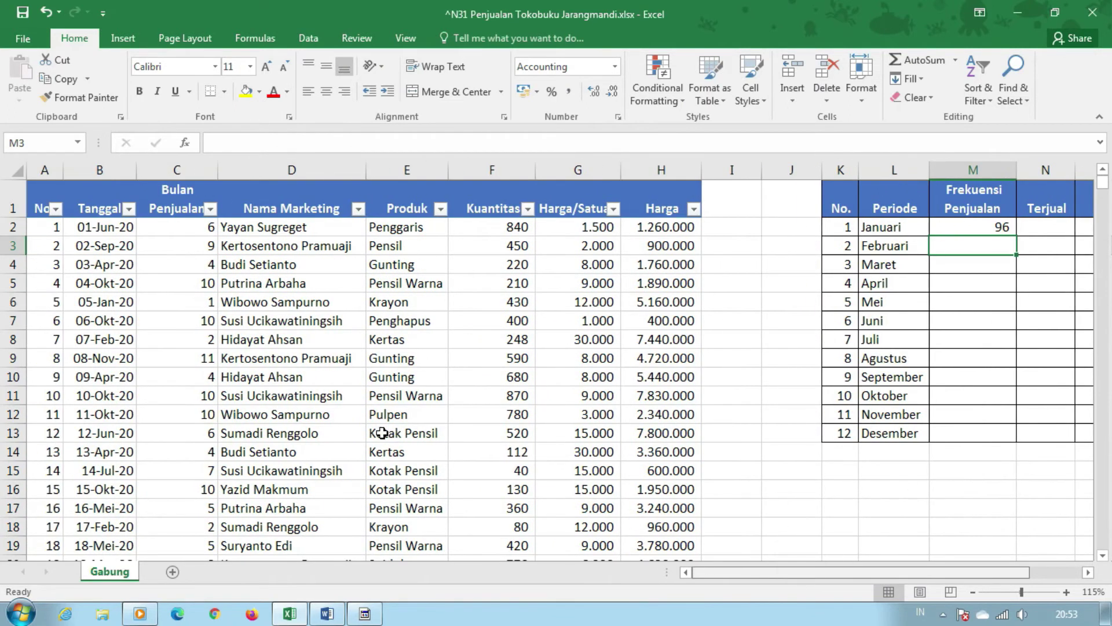
pyautogui.scroll(-1, 382, 433)
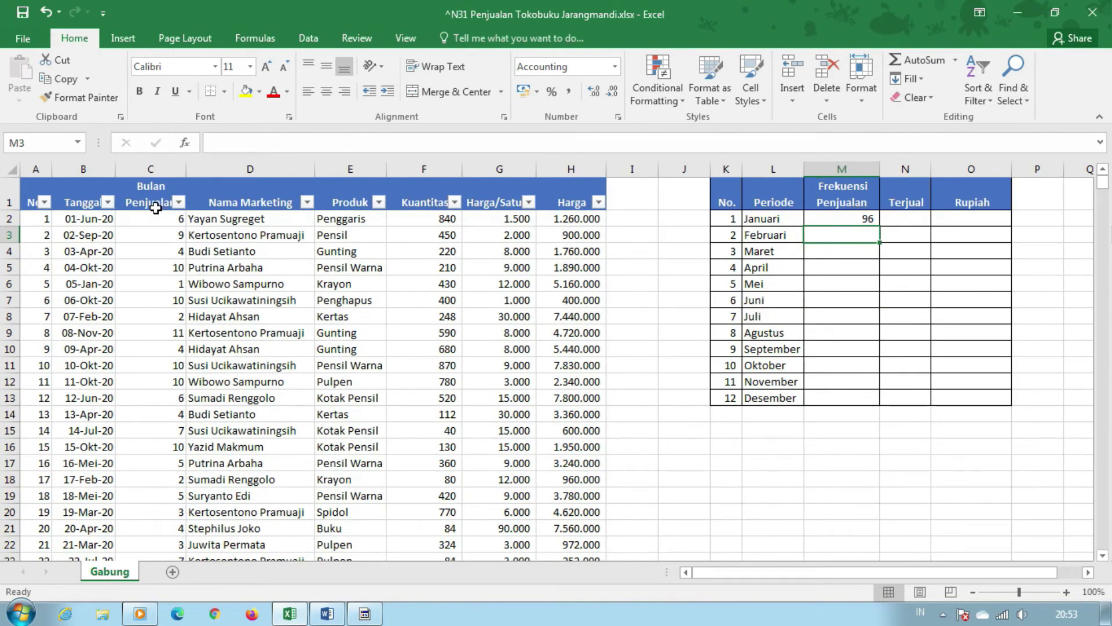
pyautogui.click(181, 219)
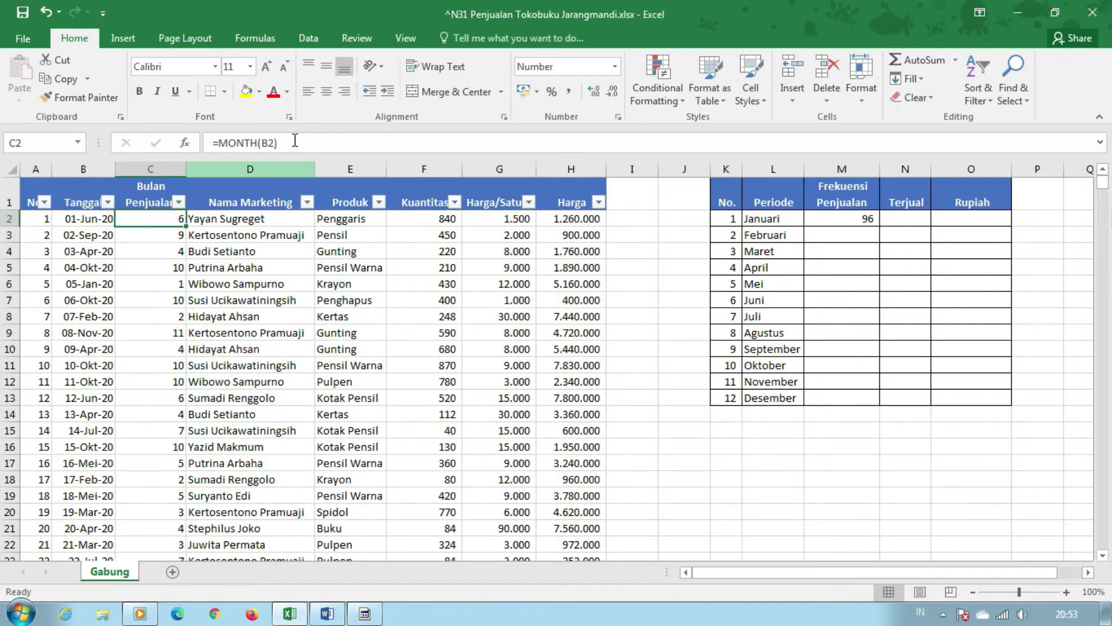
pyautogui.write('=te')
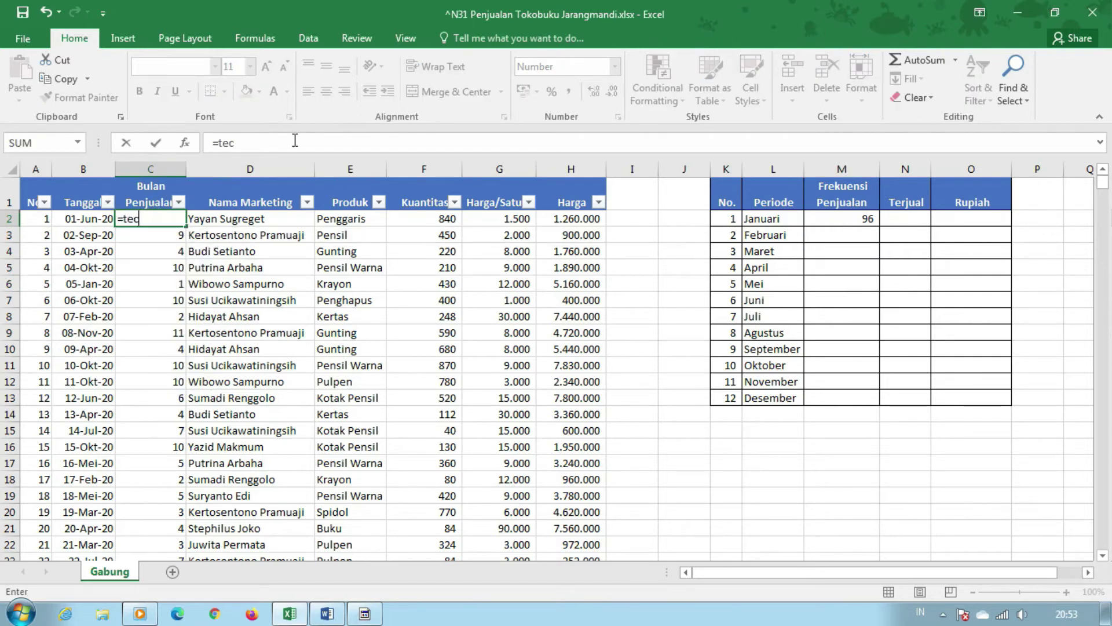
pyautogui.write('xt')
pyautogui.press('Tab')
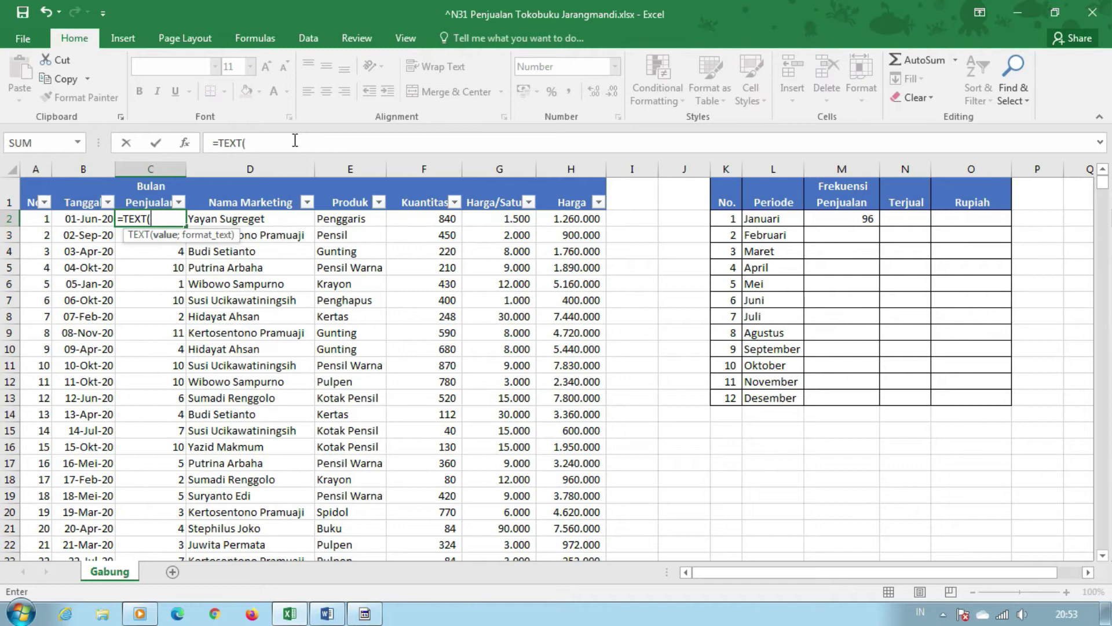
pyautogui.press('Left')
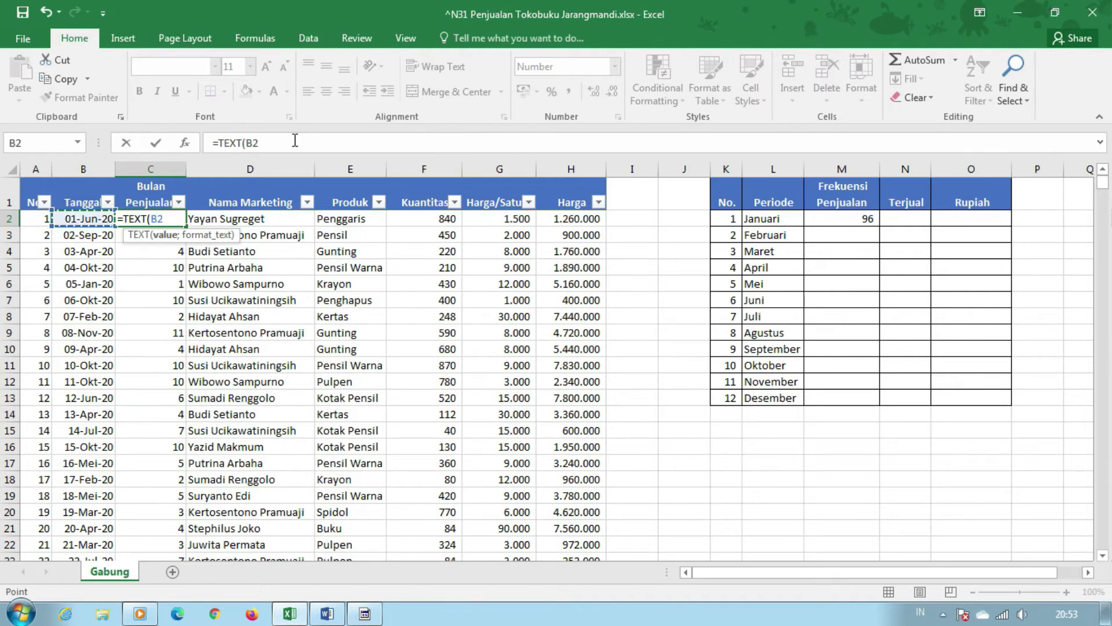
pyautogui.write(';')
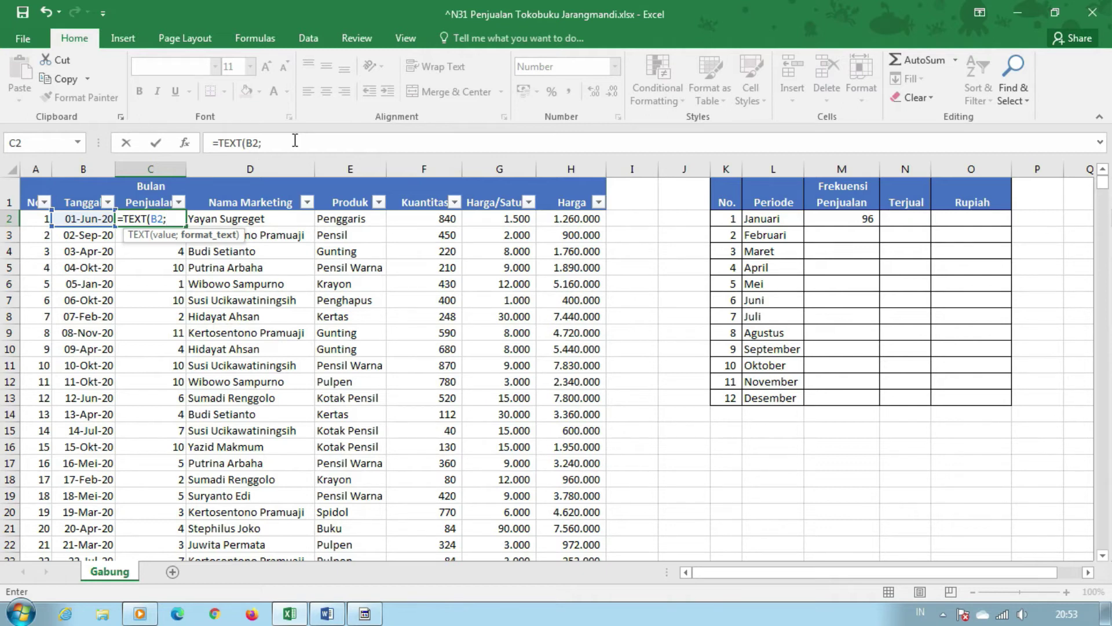
pyautogui.write('"Mmm')
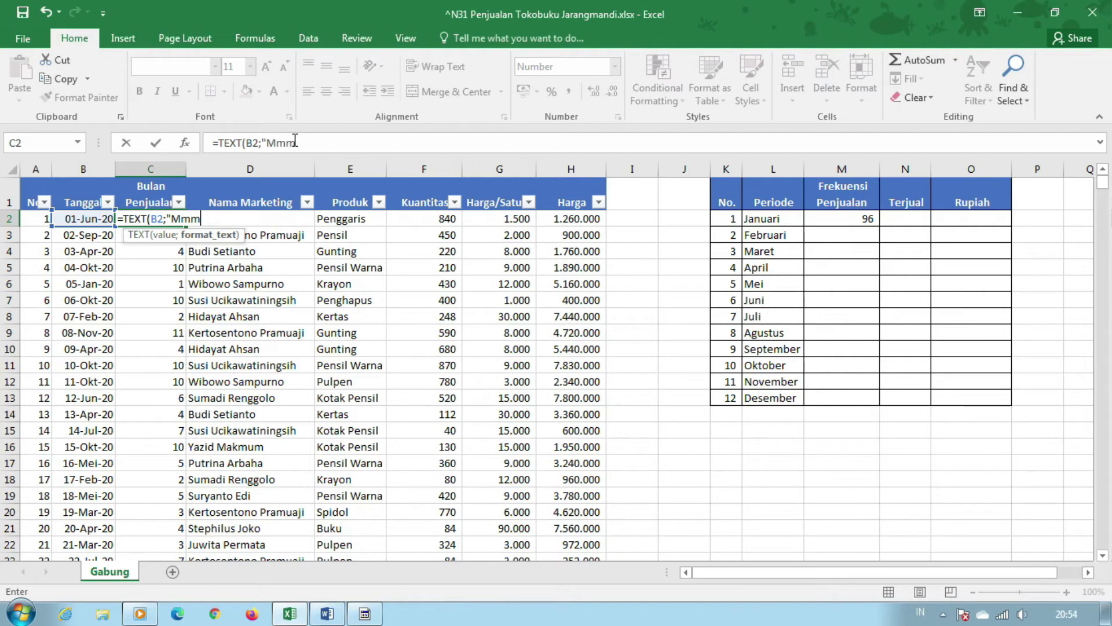
pyautogui.write('m"')
pyautogui.click(328, 146)
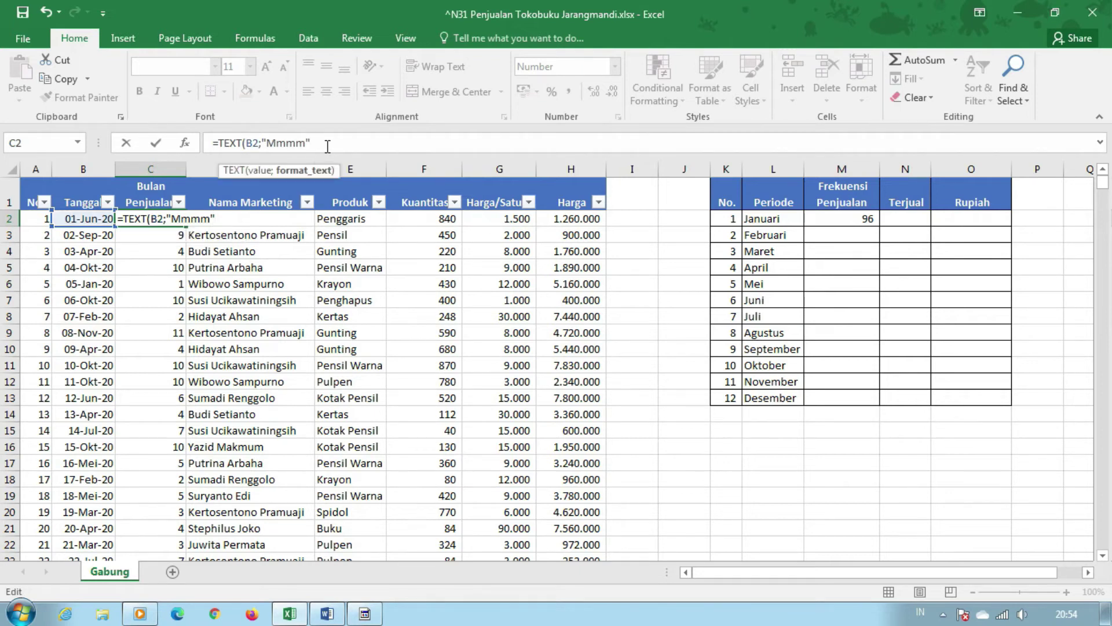
pyautogui.press('Return')
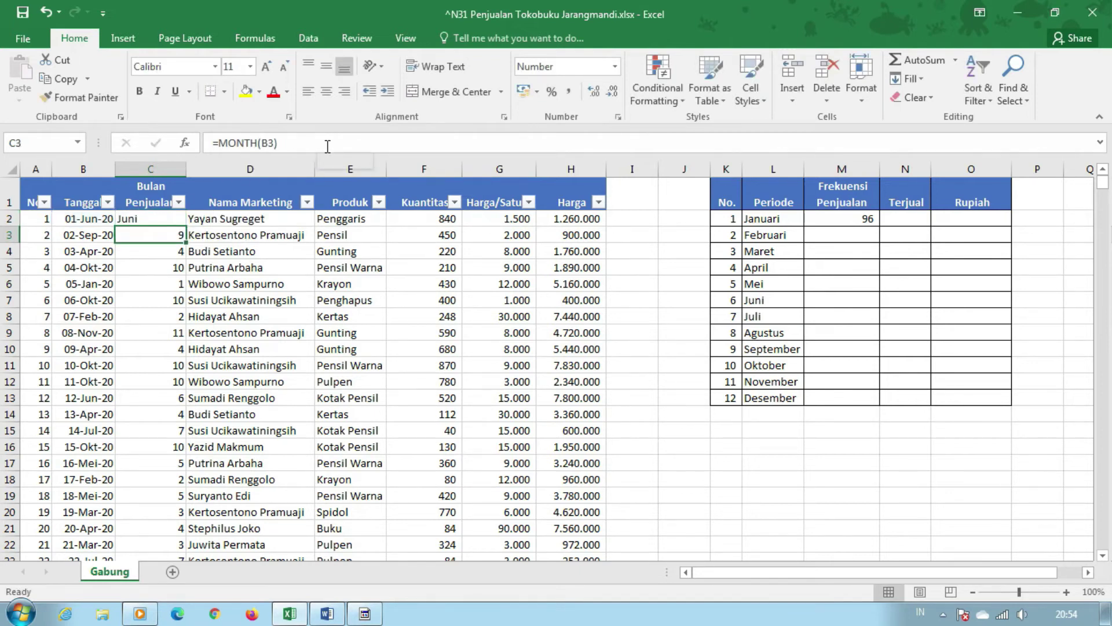
pyautogui.press('Up')
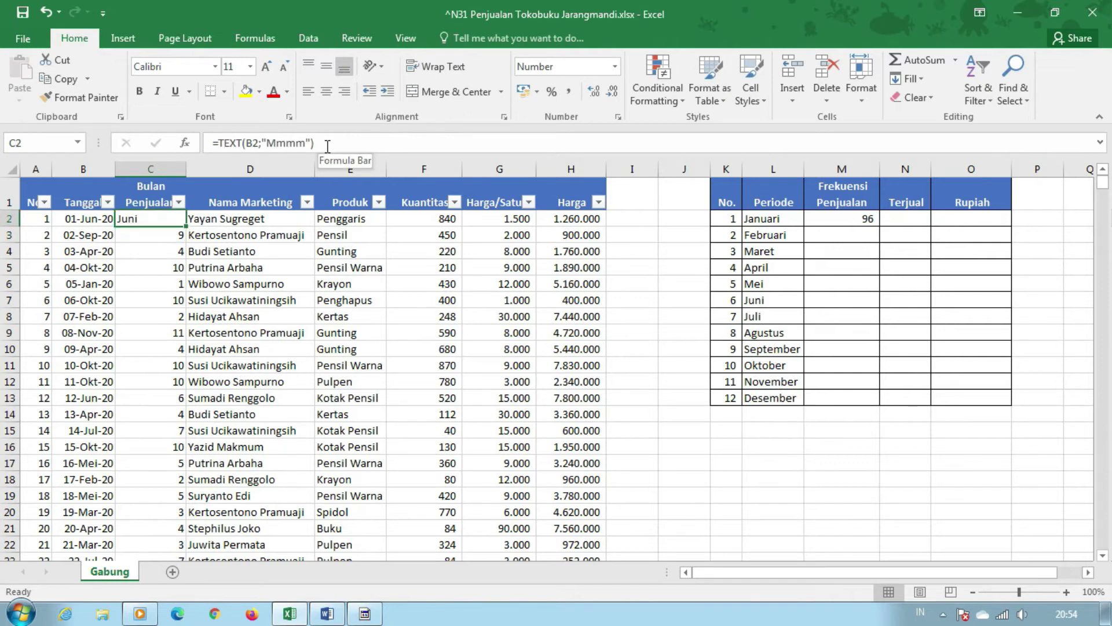
pyautogui.doubleClick(189, 227)
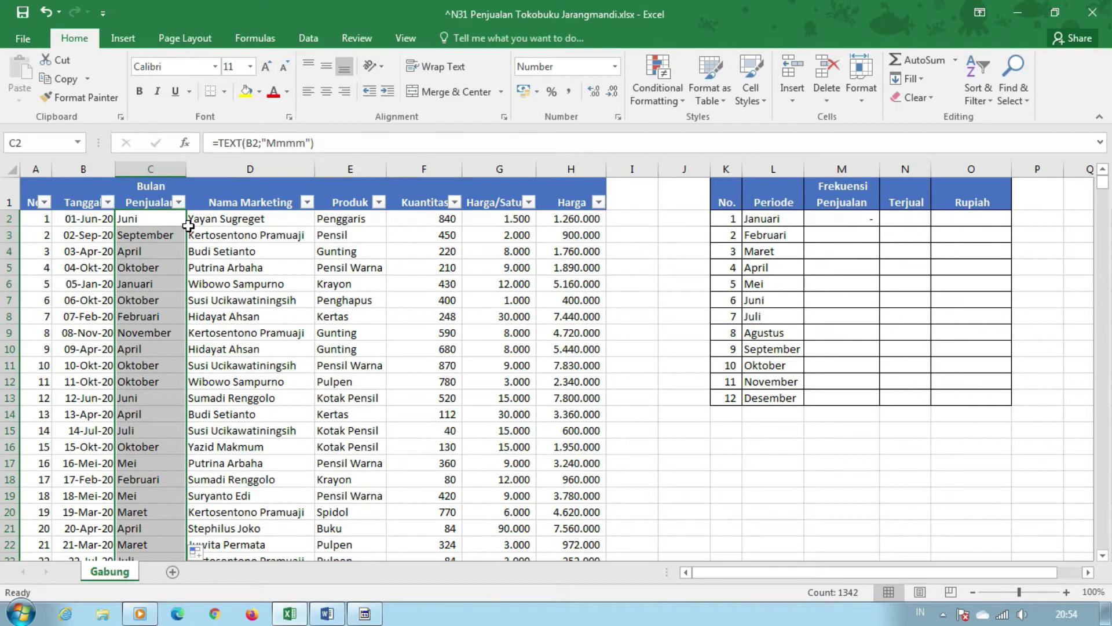
# - Count Januari's sales by month name in M2 with =COUNTIF($C$2:$C$1343;L2)
pyautogui.click(867, 216)
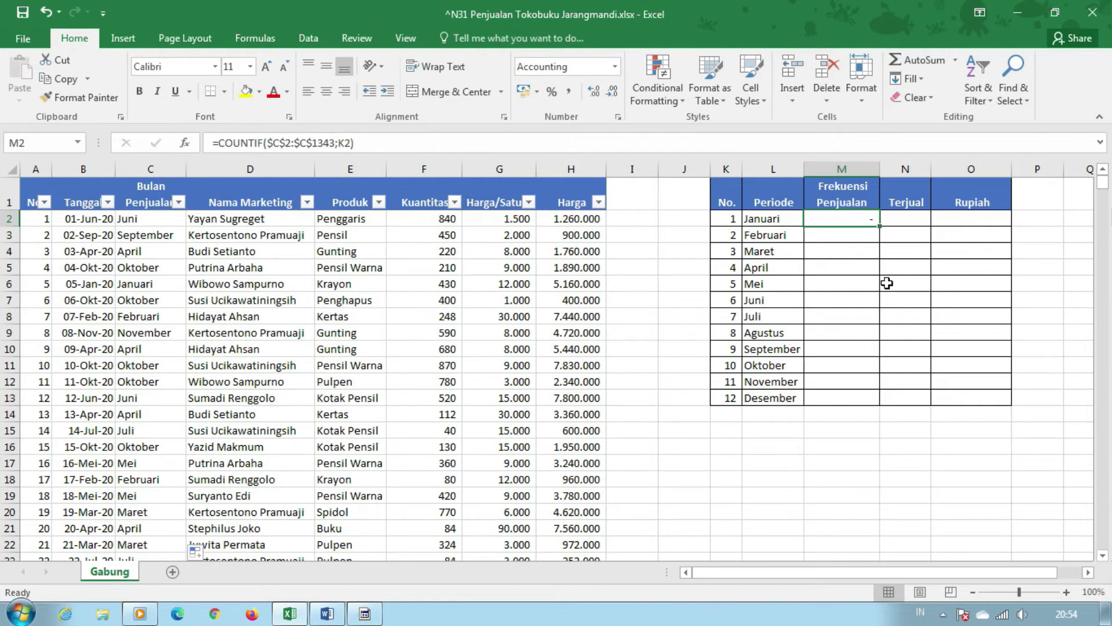
pyautogui.write('=cou')
pyautogui.press('Down')
pyautogui.press('Down')
pyautogui.press('Down')
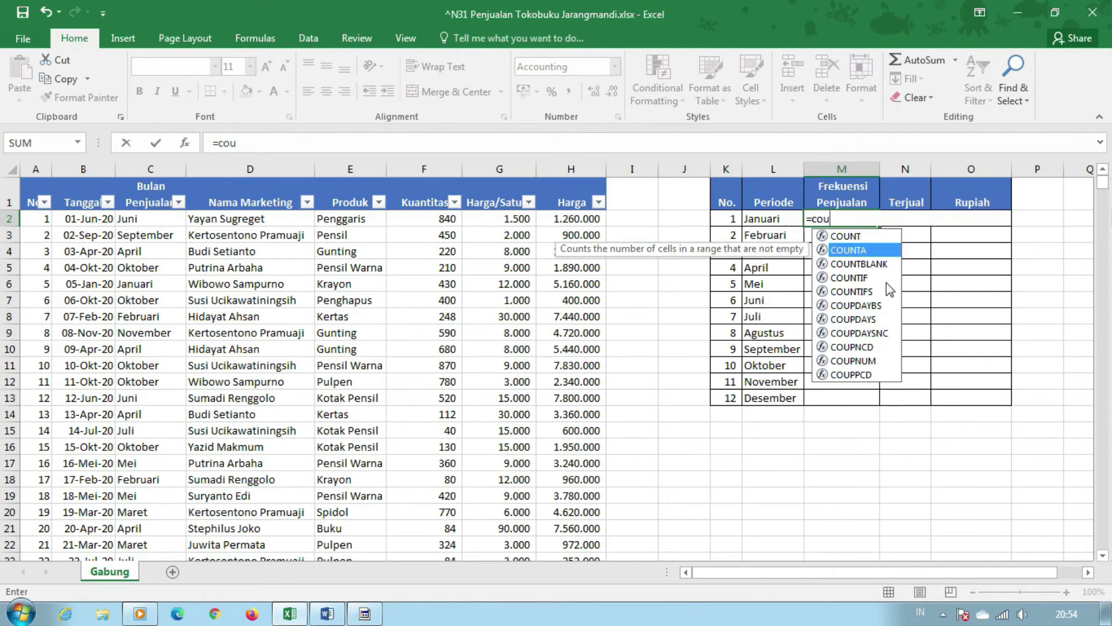
pyautogui.press('Tab')
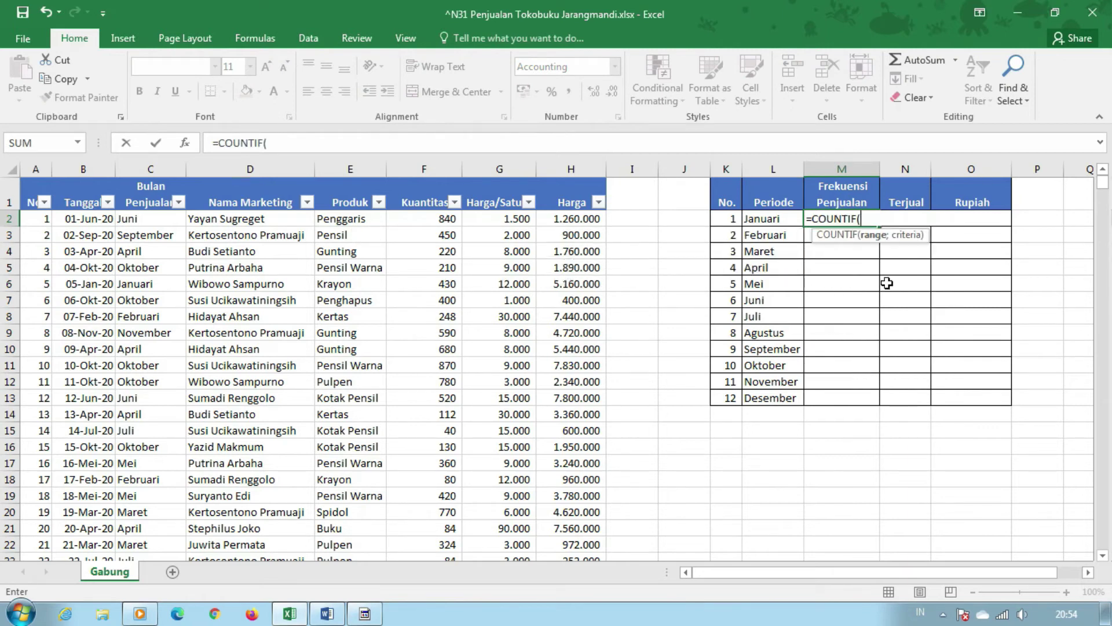
pyautogui.click(182, 218)
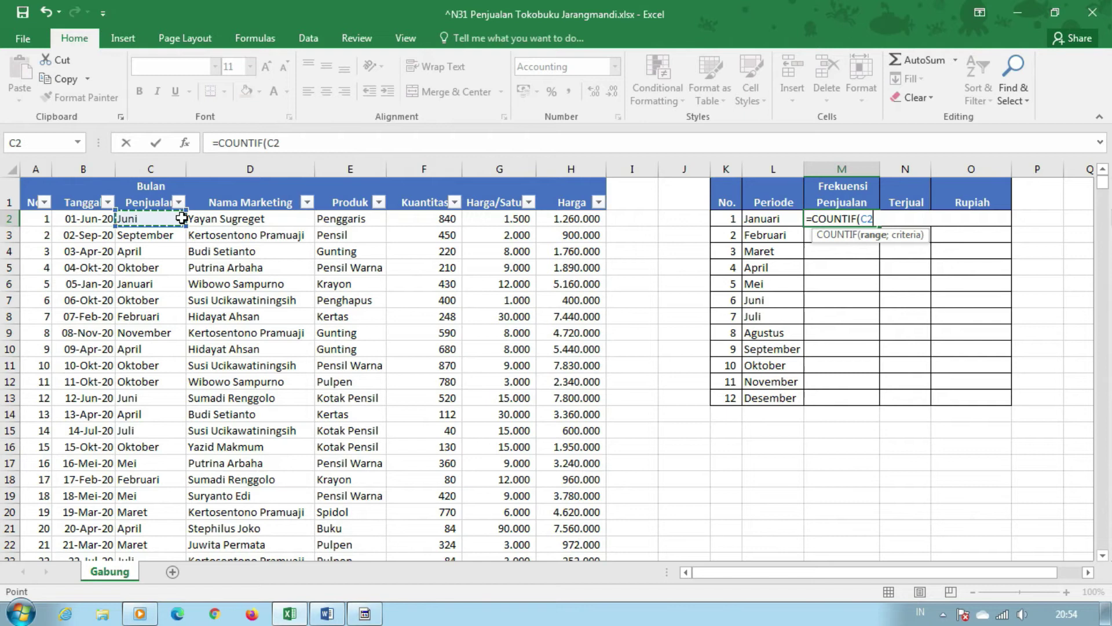
pyautogui.hotkey('ctrl', 'shift', 'Down')
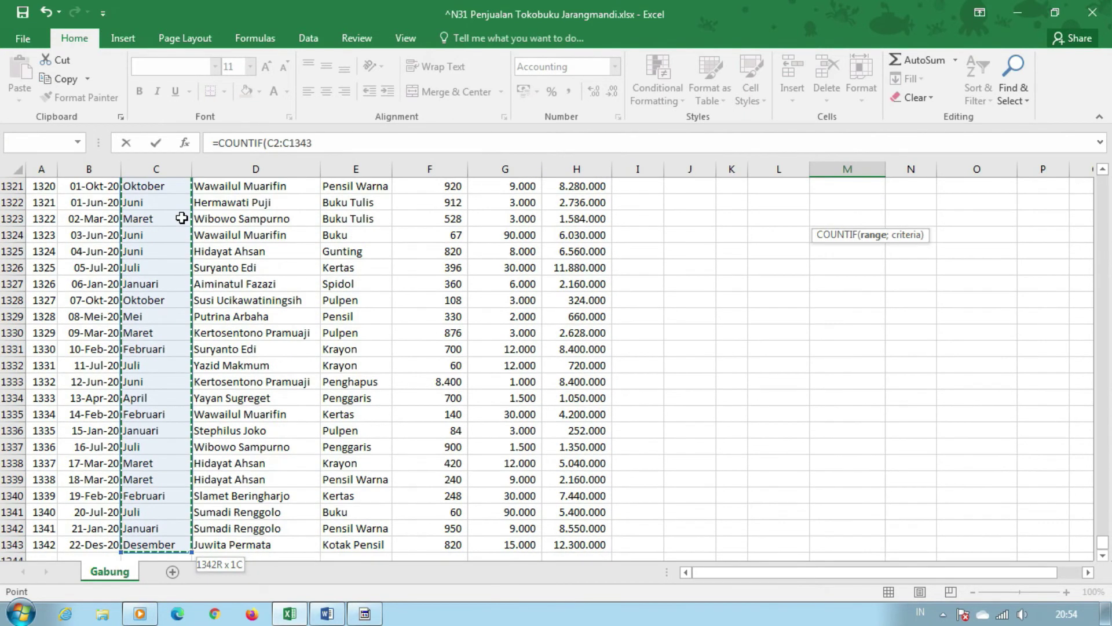
pyautogui.press('F4')
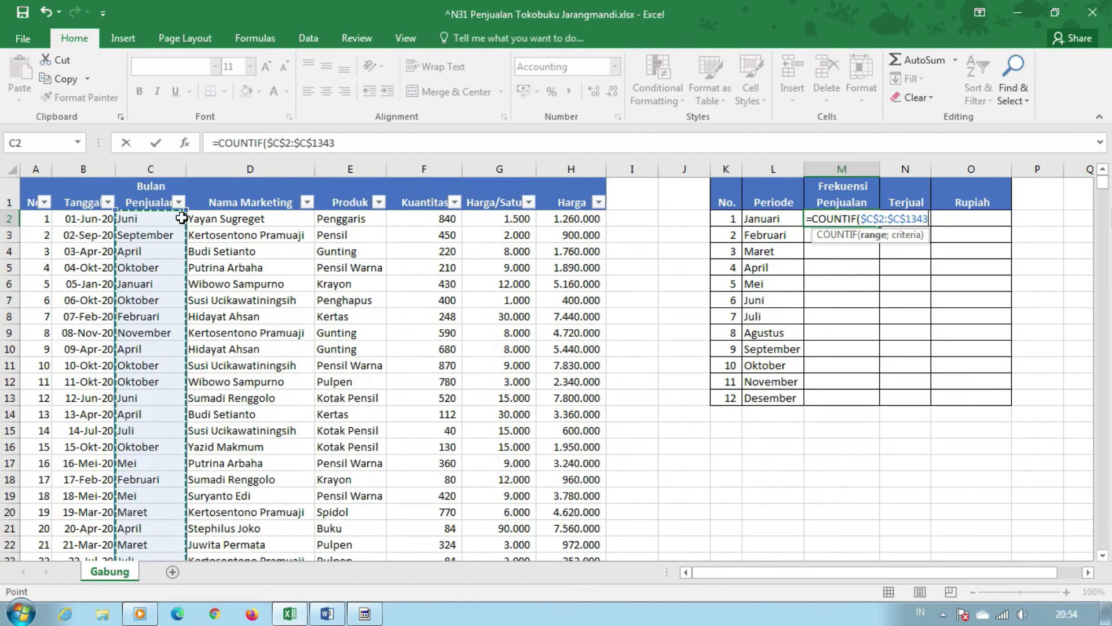
pyautogui.write(';')
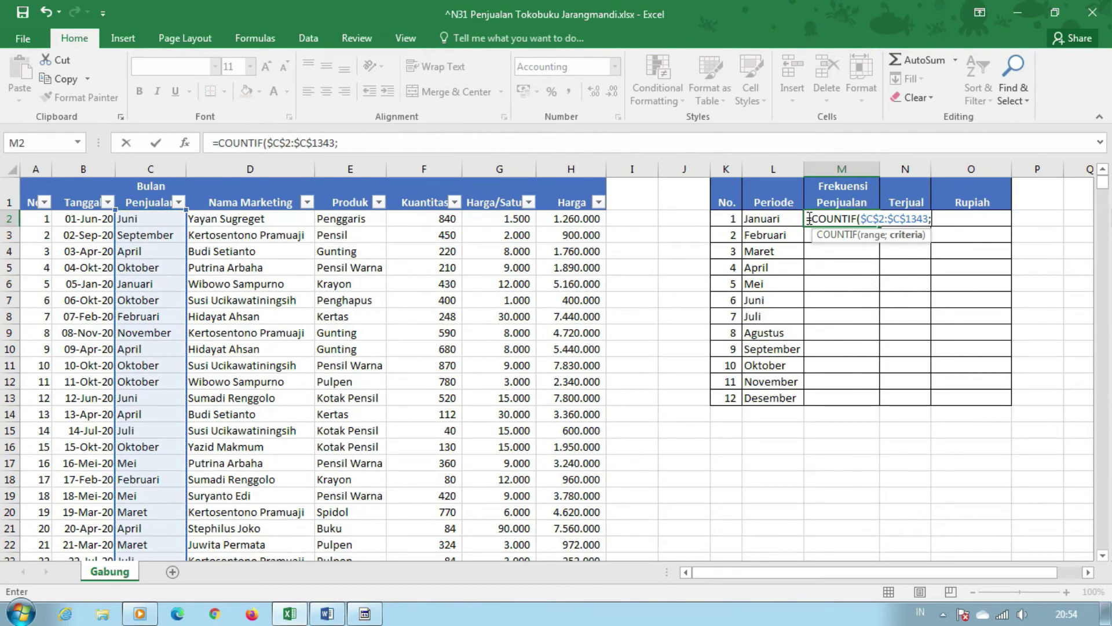
pyautogui.click(770, 217)
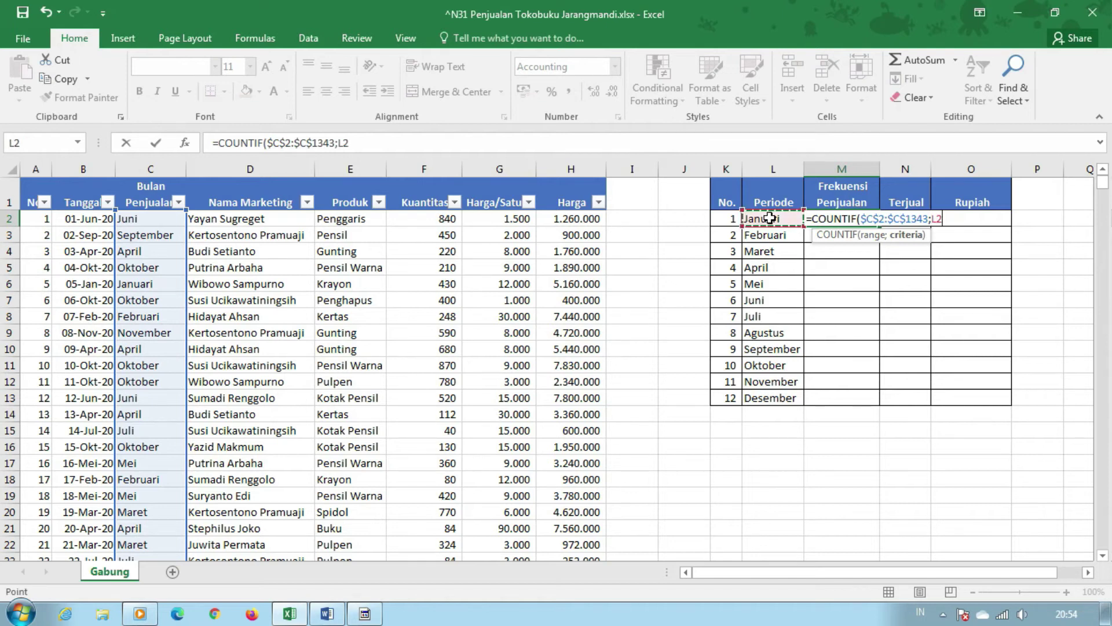
pyautogui.press('Return')
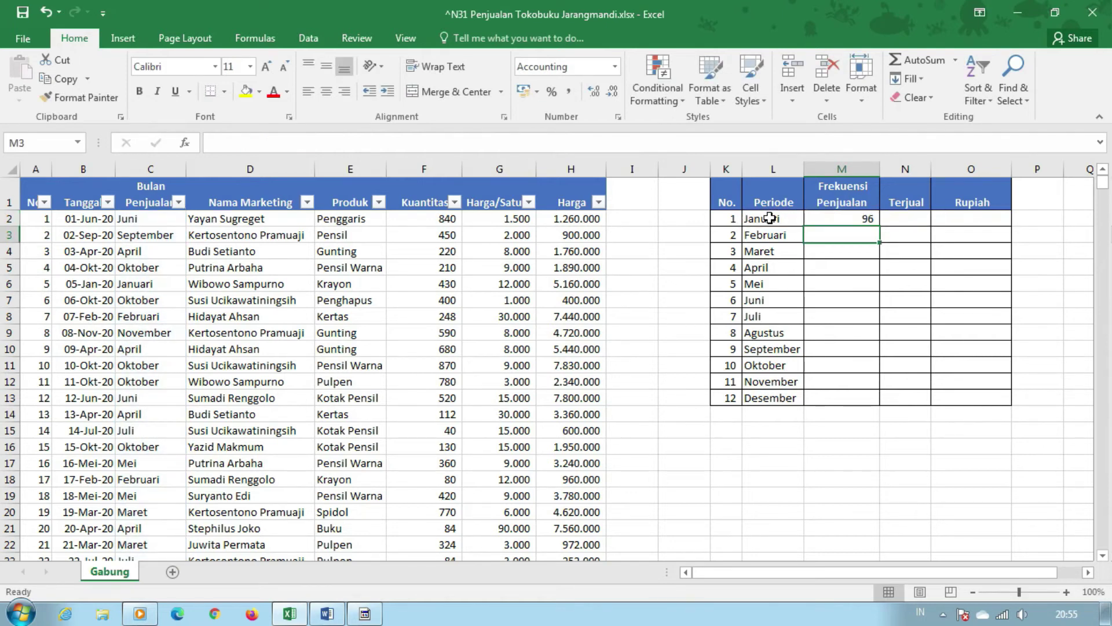
# - Fill the count formula in M2 down the Frekuensi Penjualan column to Desember and vertically centre the headers in A1:O1
pyautogui.press('Up')
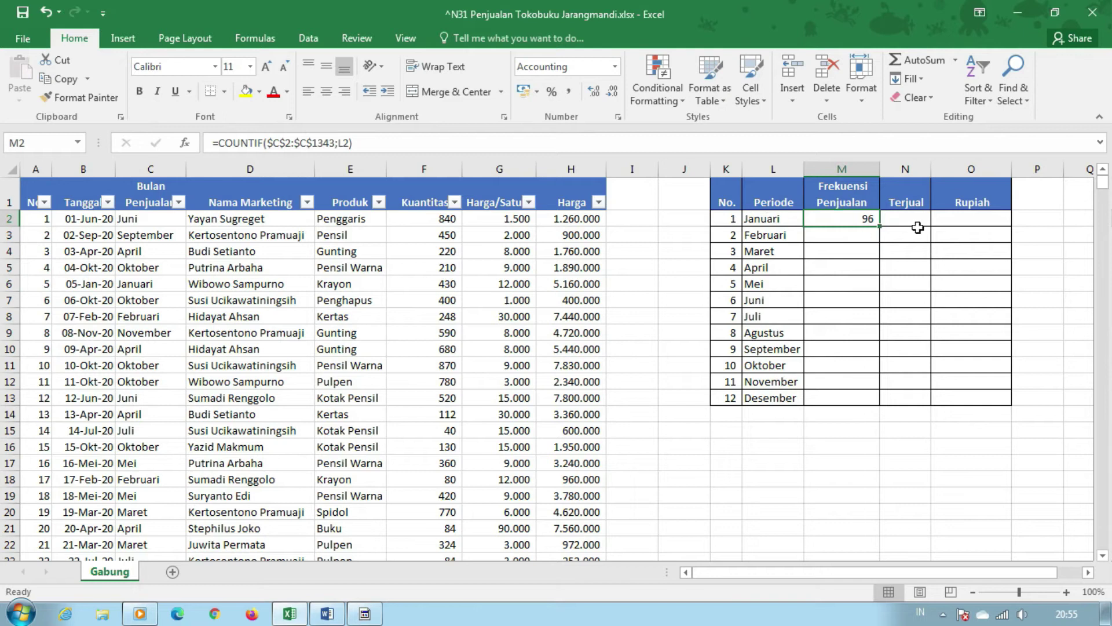
pyautogui.doubleClick(881, 226)
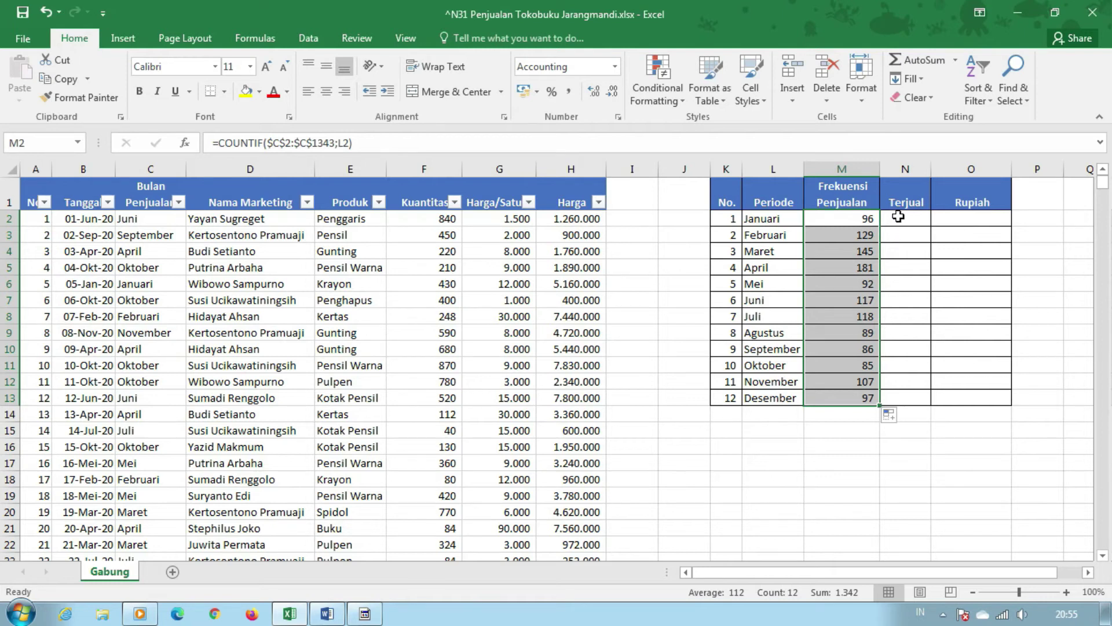
pyautogui.click(898, 216)
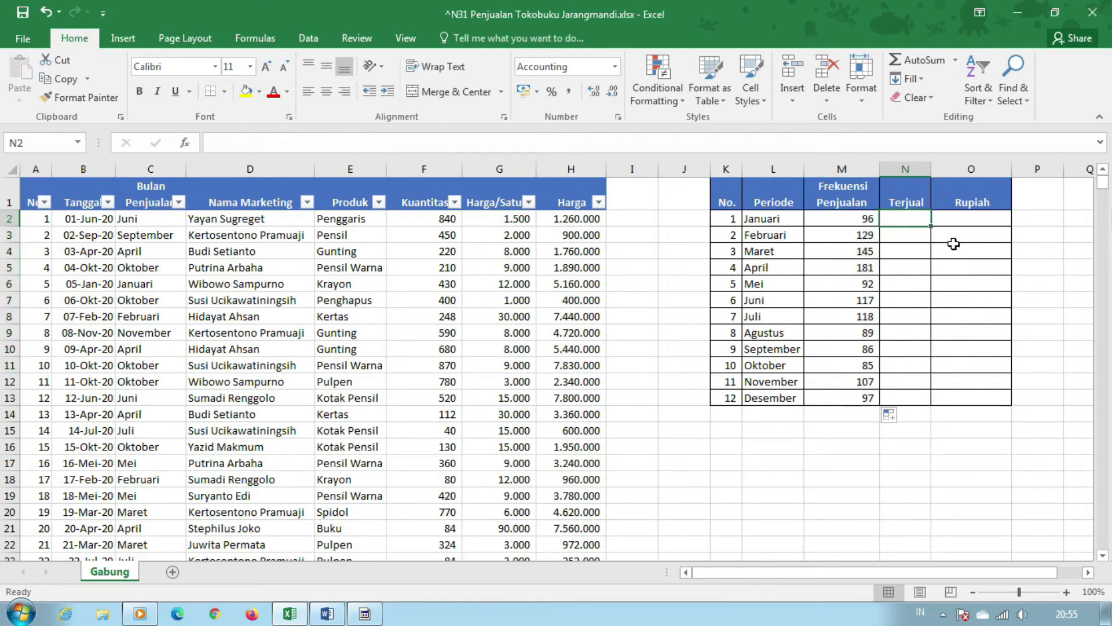
pyautogui.moveTo(959, 200); pyautogui.dragTo(27, 200)
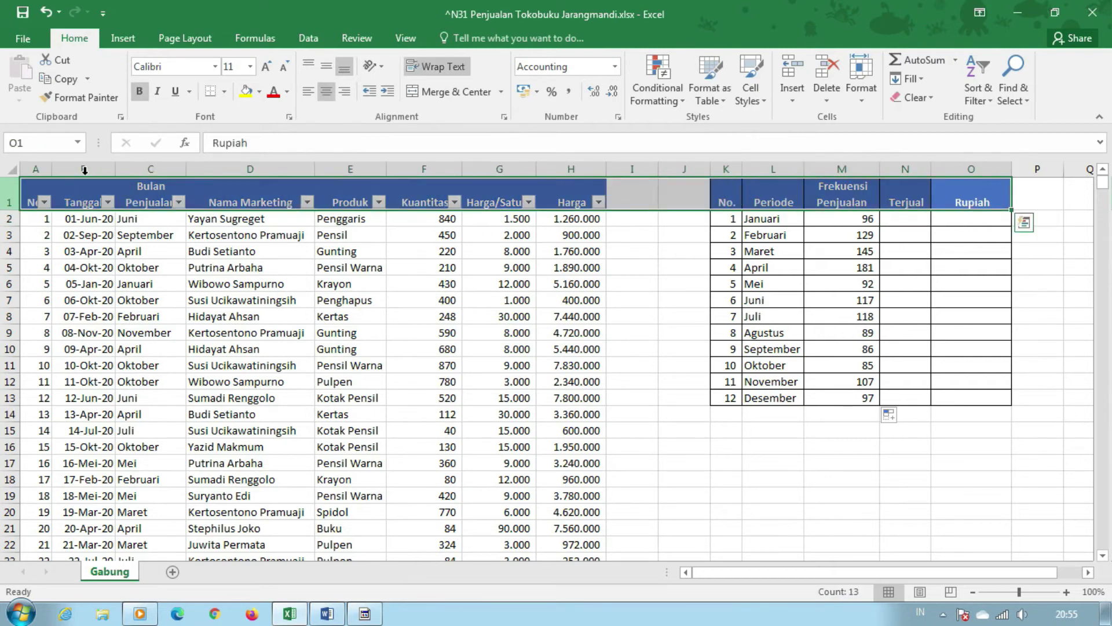
pyautogui.click(328, 68)
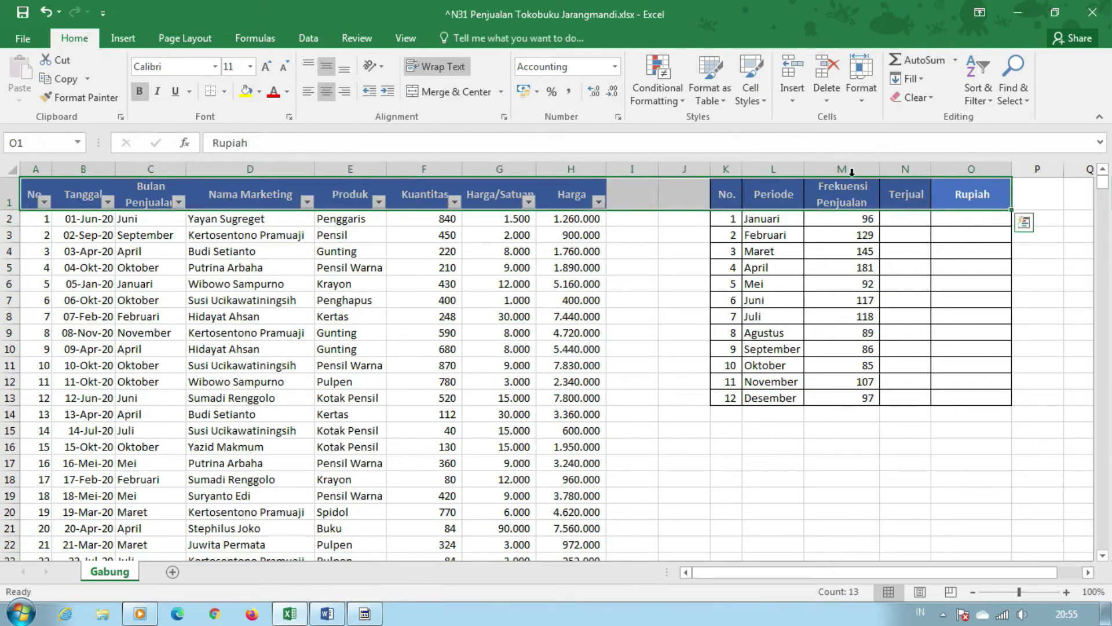
# - Sum Januari's quantity sold in N2 with =SUMIF($C$2:$C$1343;L2;$F$2:$F$1343) and fill it down the Terjual column to Desember
pyautogui.click(911, 223)
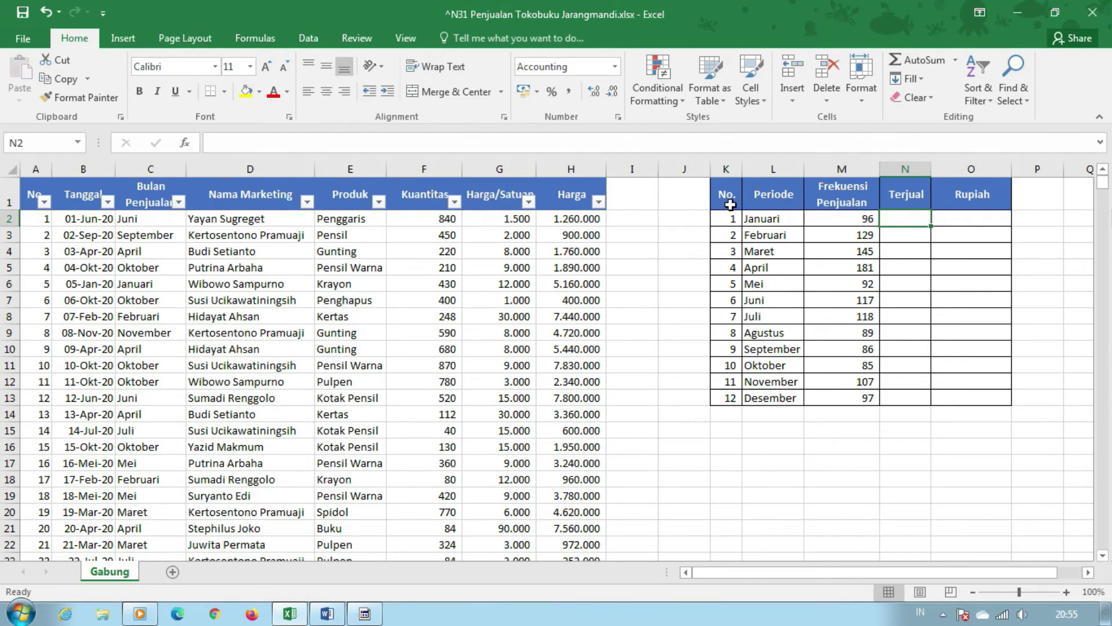
pyautogui.write('=sumif')
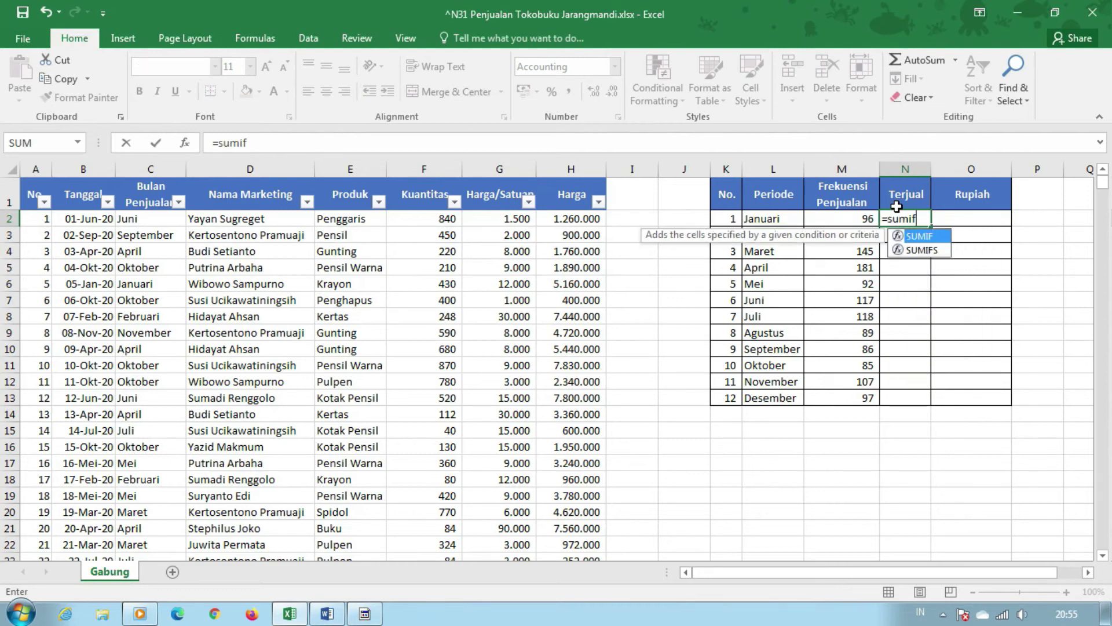
pyautogui.press('Tab')
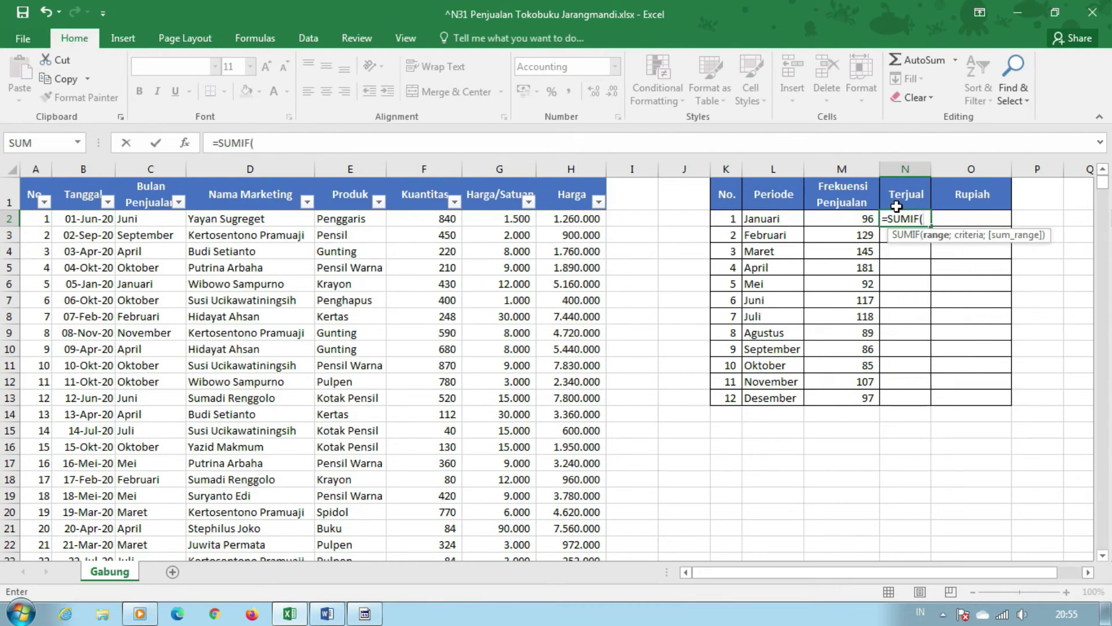
pyautogui.click(148, 216)
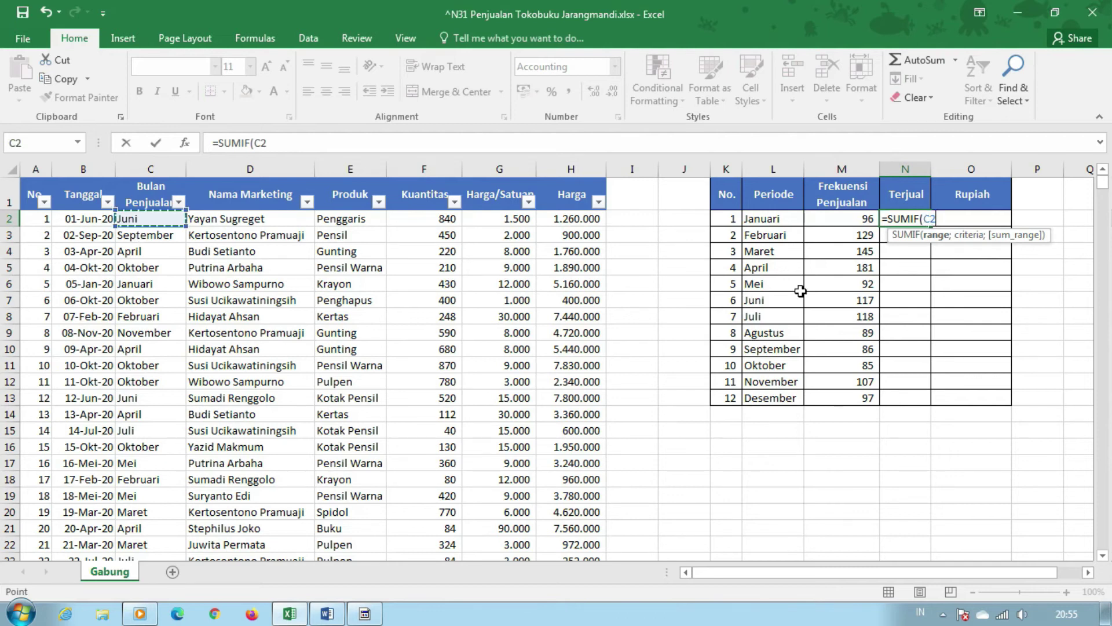
pyautogui.hotkey('ctrl', 'shift', 'Down')
pyautogui.press('F4')
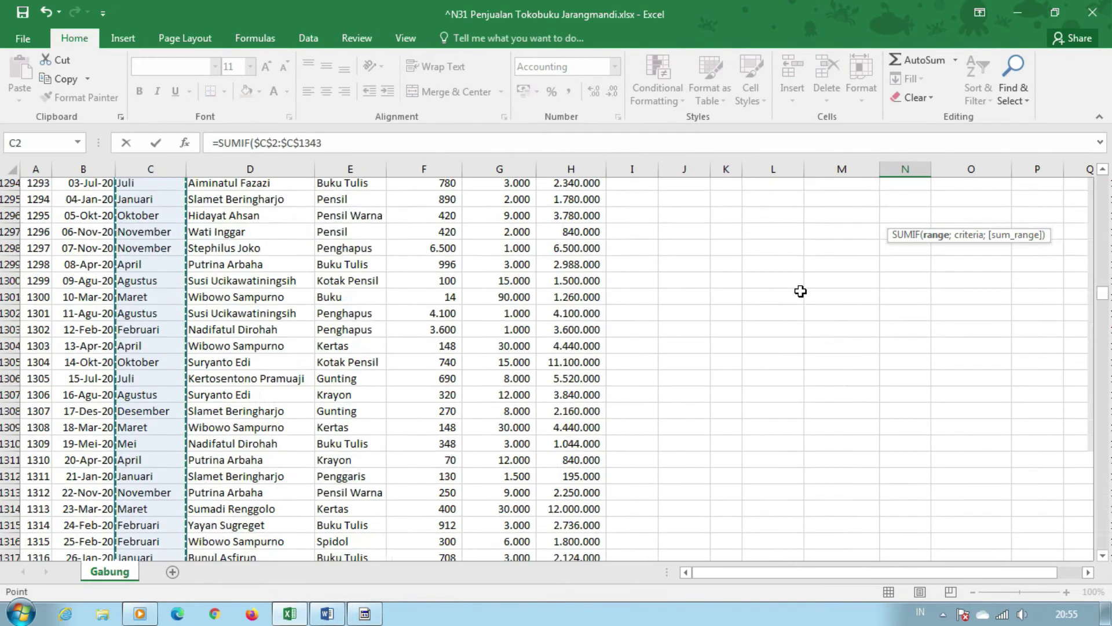
pyautogui.write(';')
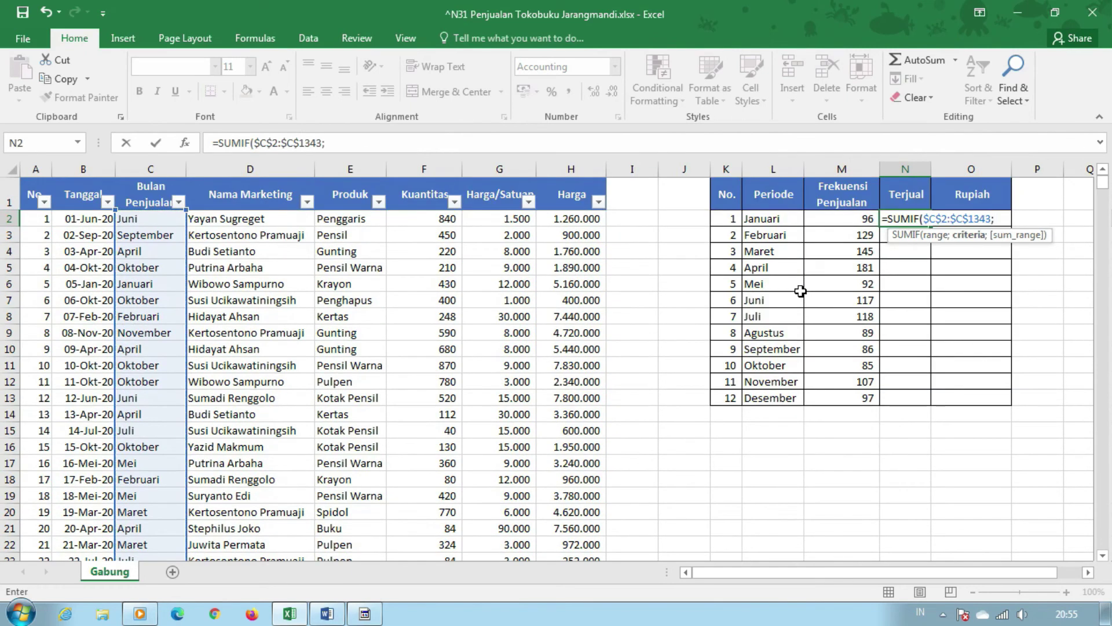
pyautogui.click(770, 224)
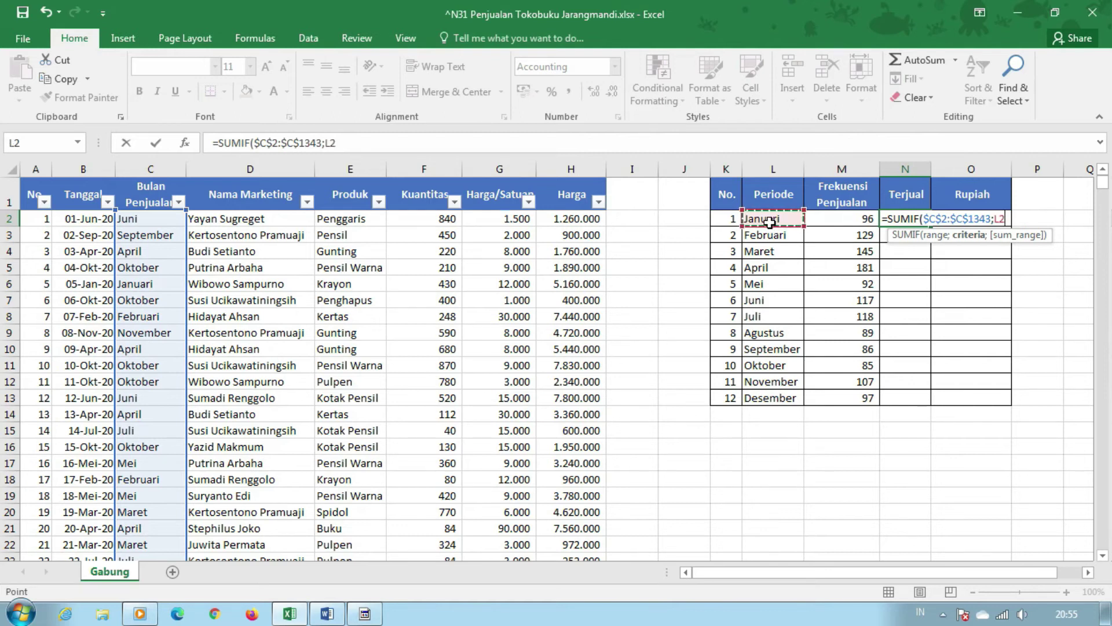
pyautogui.write(';')
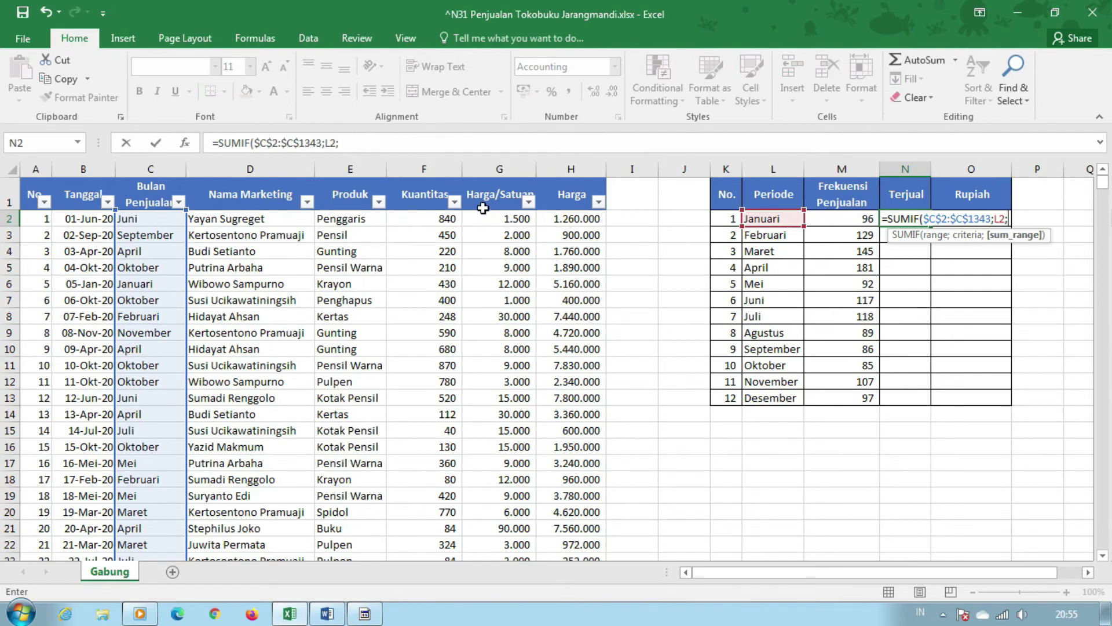
pyautogui.click(436, 218)
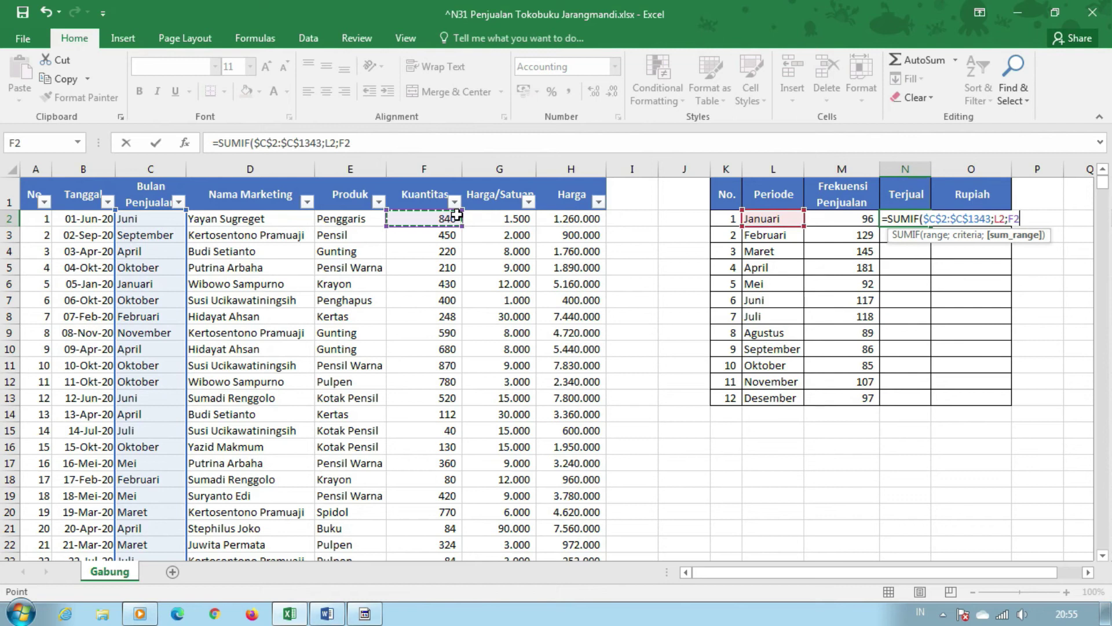
pyautogui.hotkey('ctrl', 'shift', 'Down')
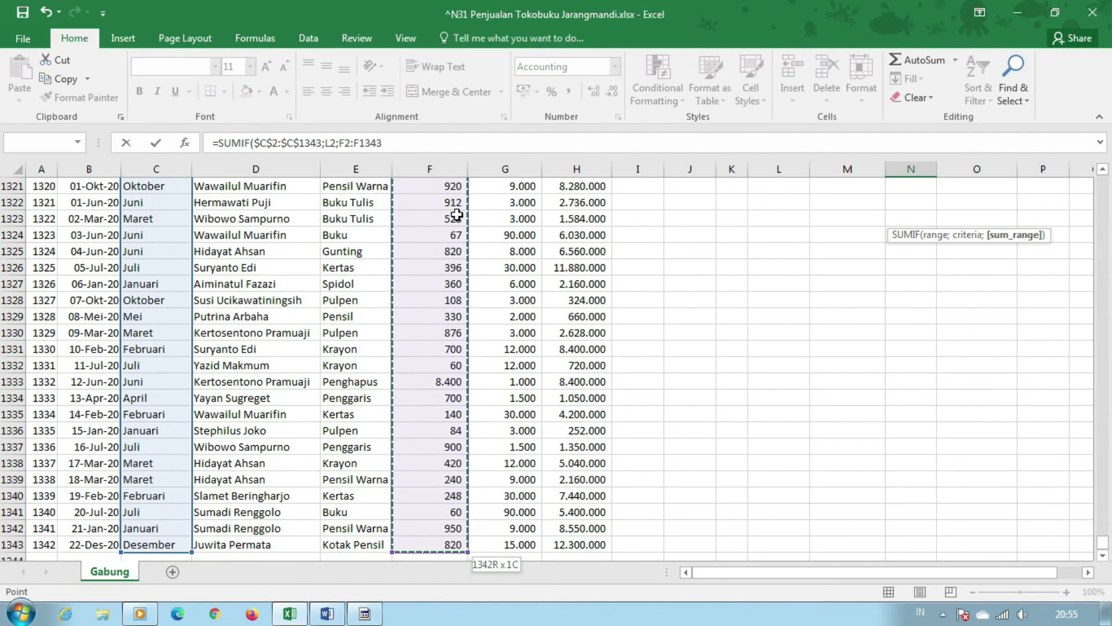
pyautogui.press('Return')
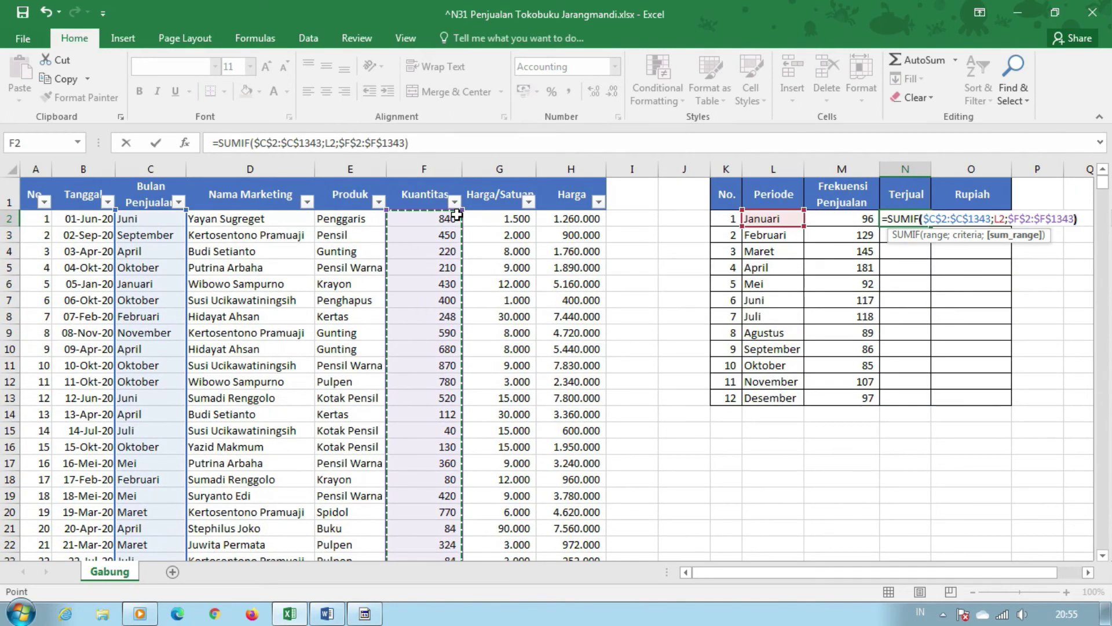
pyautogui.press('Up')
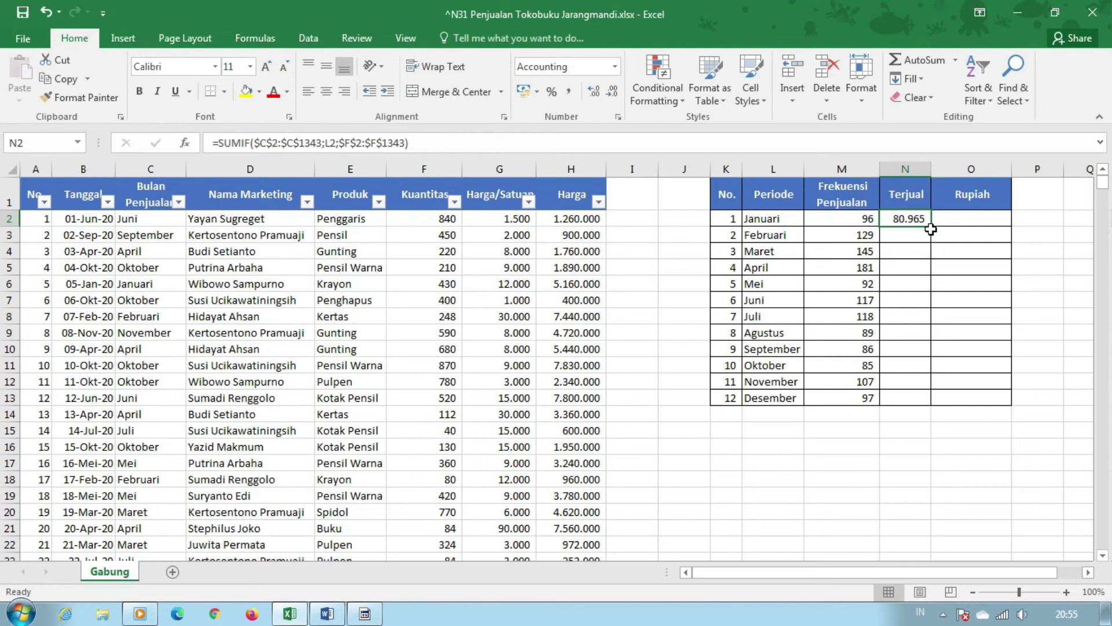
pyautogui.moveTo(931, 229); pyautogui.dragTo(937, 409)
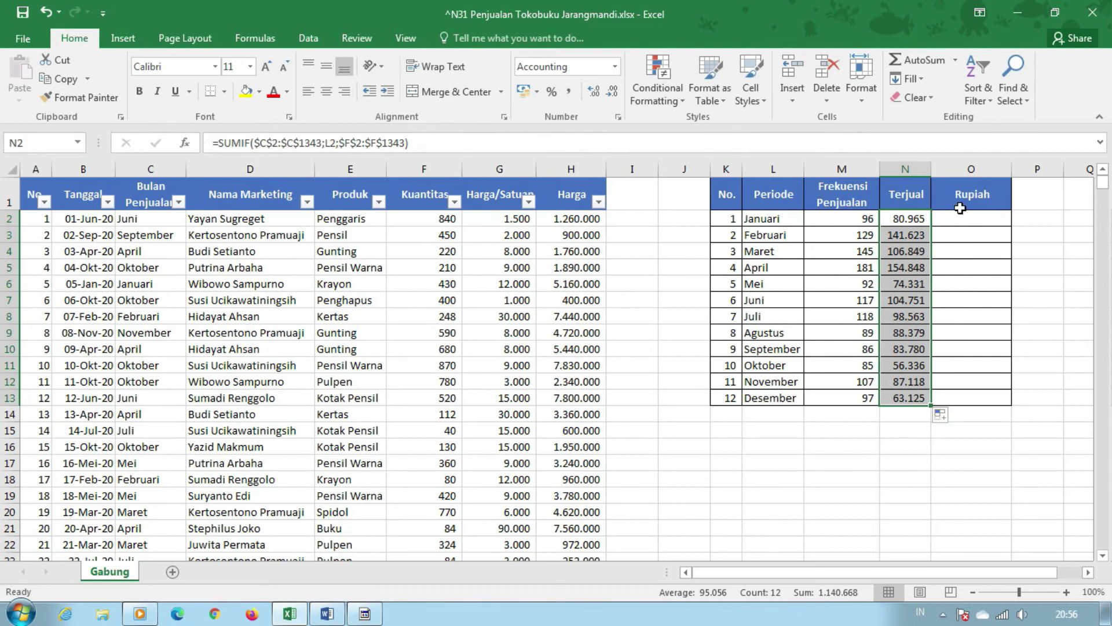
# - Copy the SUMIF formula from N2 into O2 in the Rupiah column
pyautogui.doubleClick(918, 218)
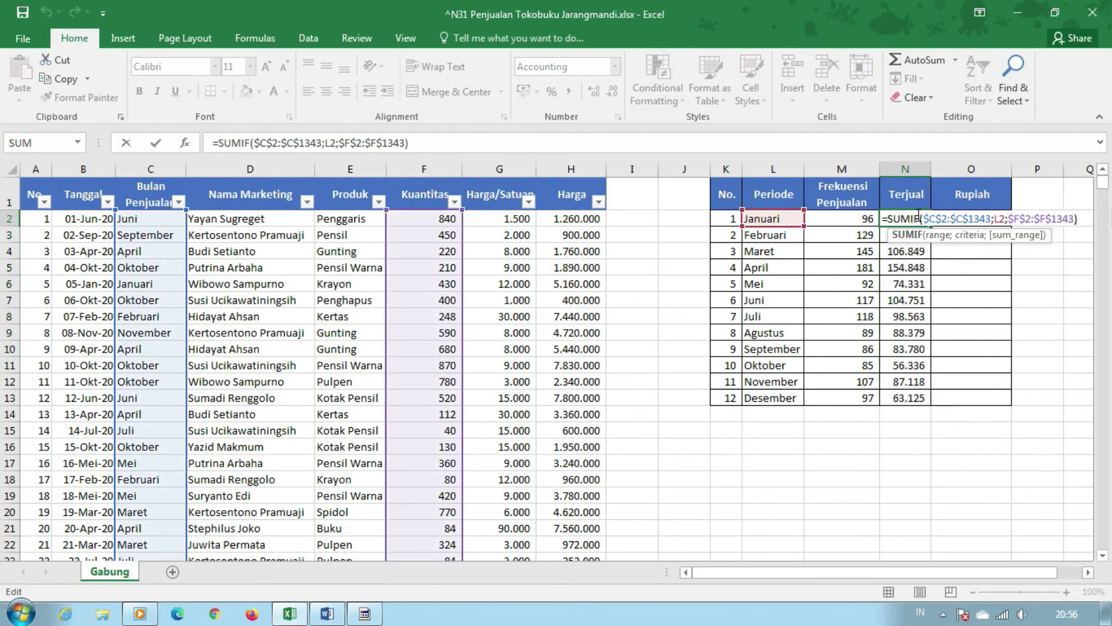
pyautogui.press('Escape')
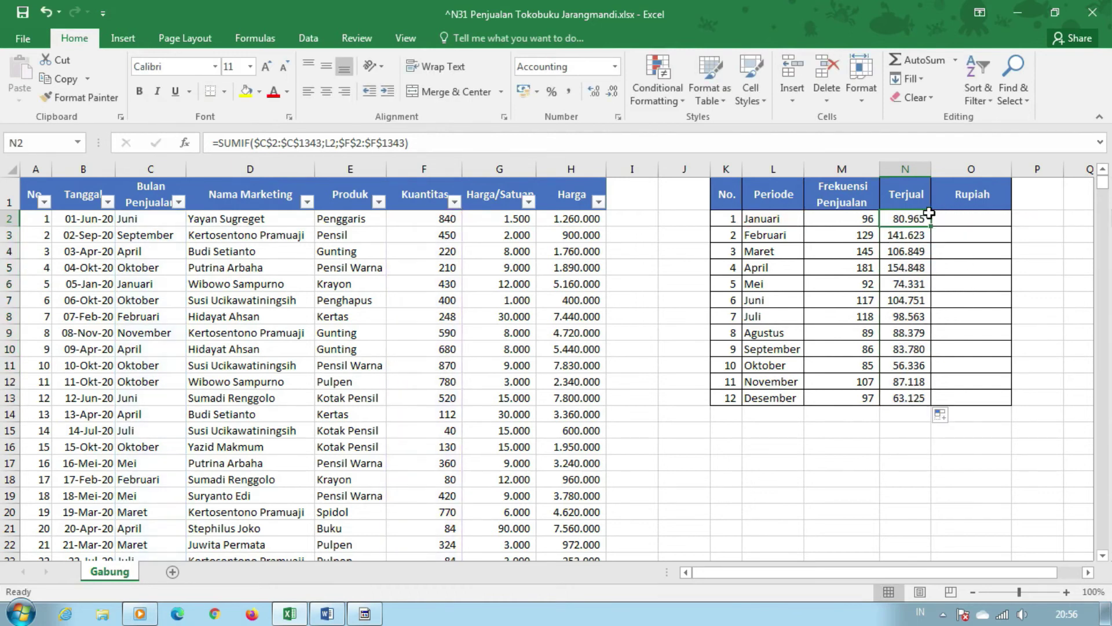
pyautogui.click(971, 216)
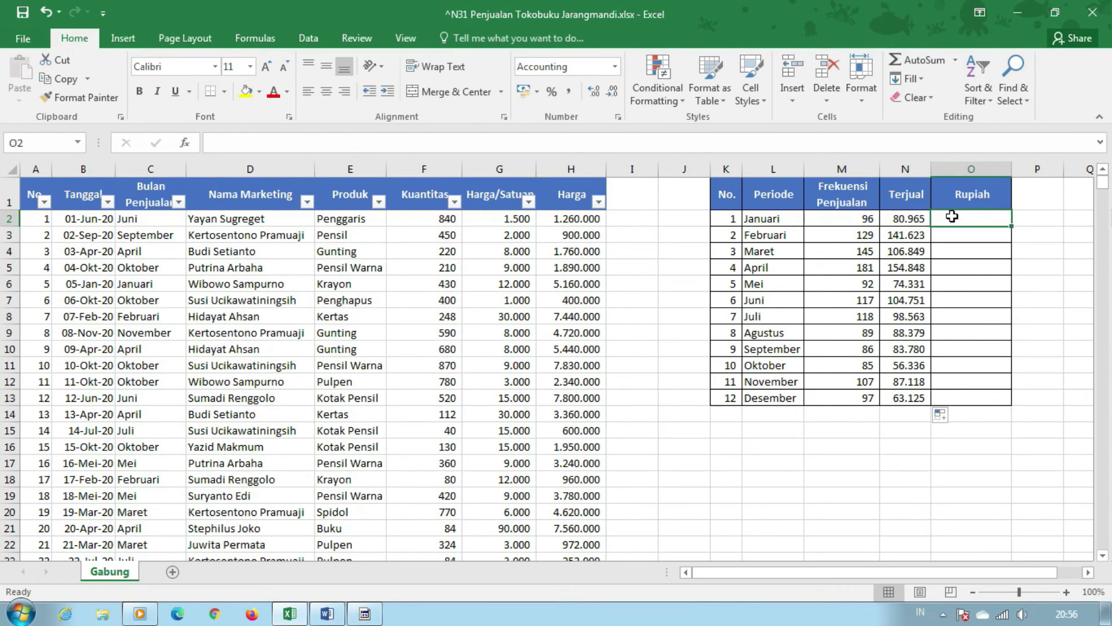
pyautogui.hotkey('ctrl', 'v')
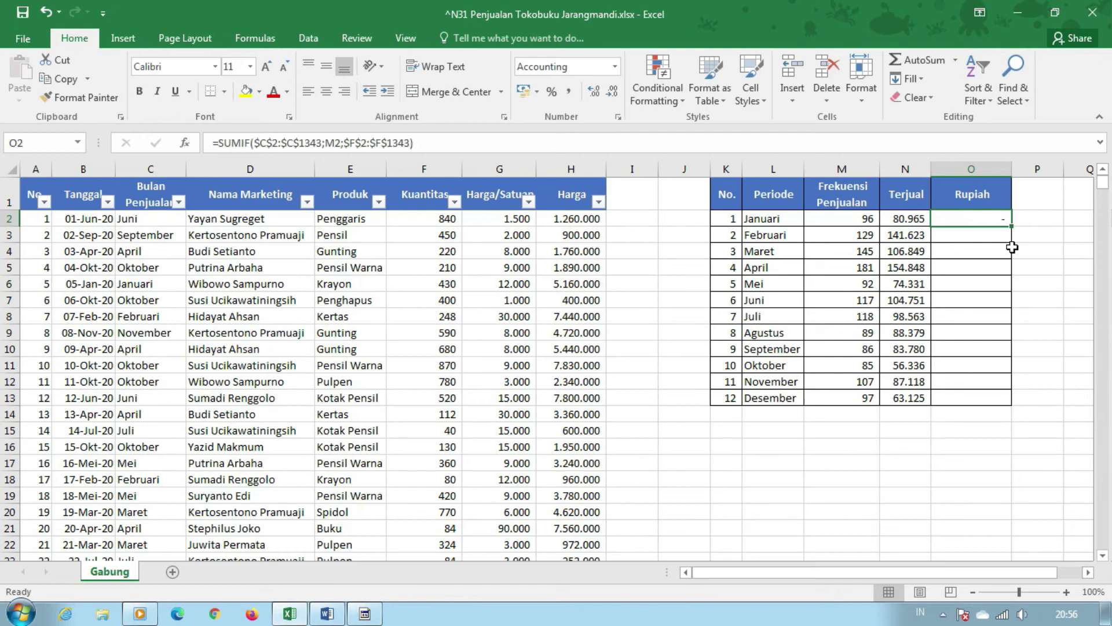
# - Change O2's formula to =SUMIF($C$2:$C$1343;L2;$H$2:$H$1343) and fill it down the Rupiah column to Desember
pyautogui.doubleClick(983, 218)
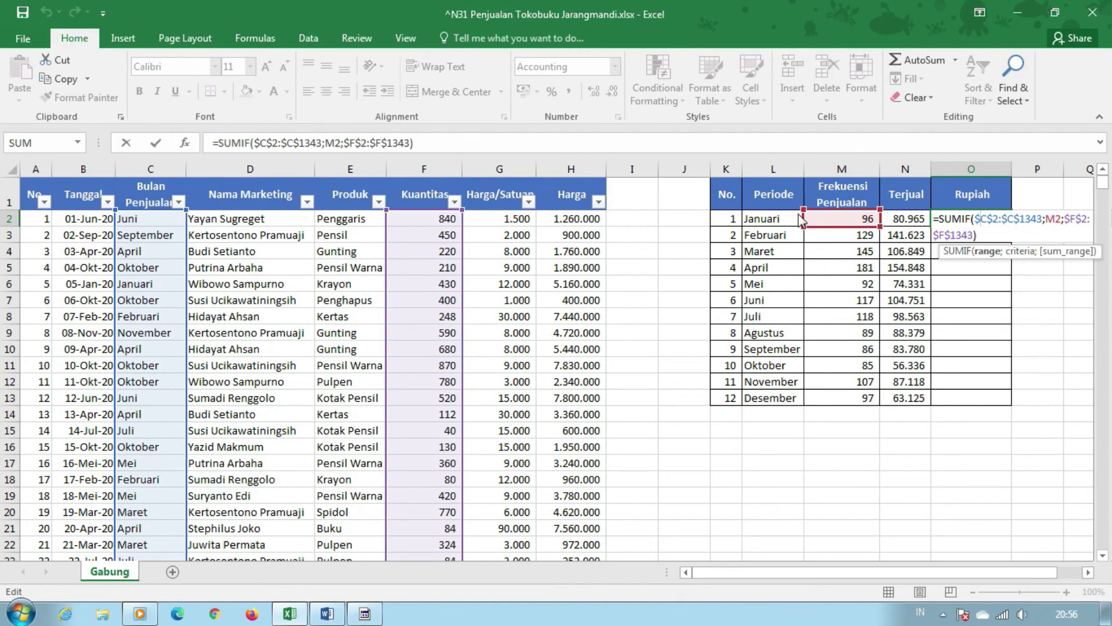
pyautogui.moveTo(831, 213); pyautogui.dragTo(776, 219)
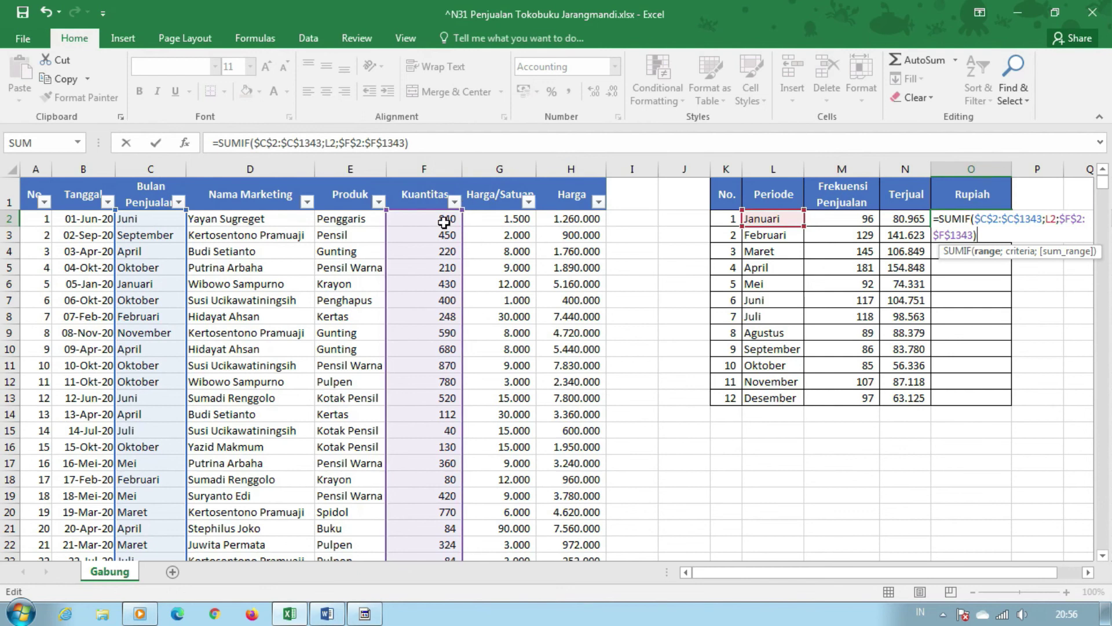
pyautogui.moveTo(467, 241); pyautogui.dragTo(565, 244)
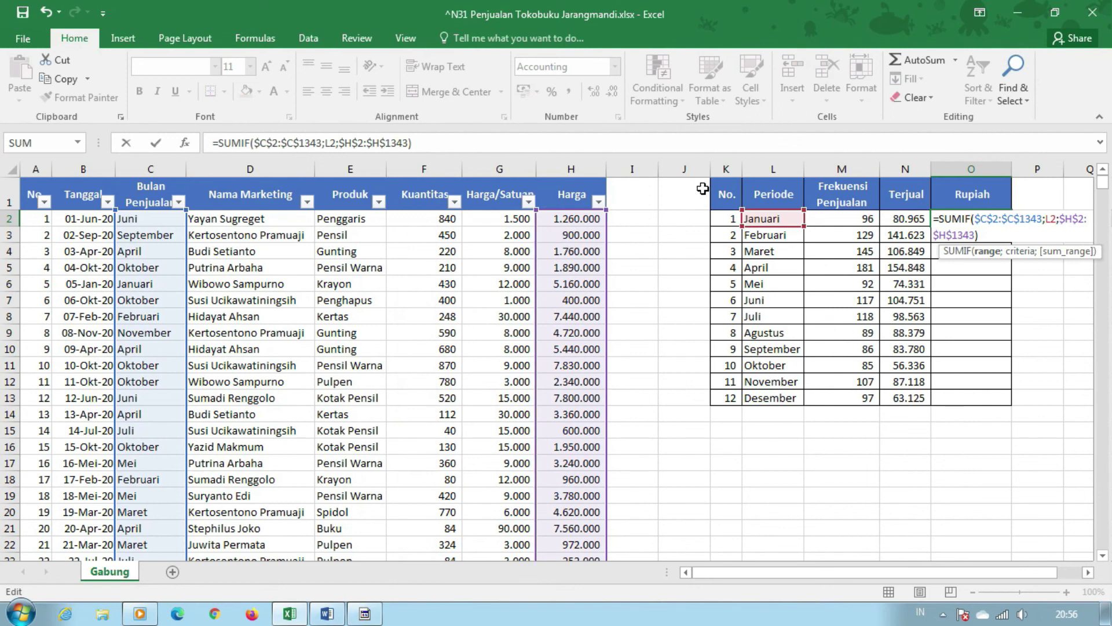
pyautogui.press('Return')
pyautogui.press('Up')
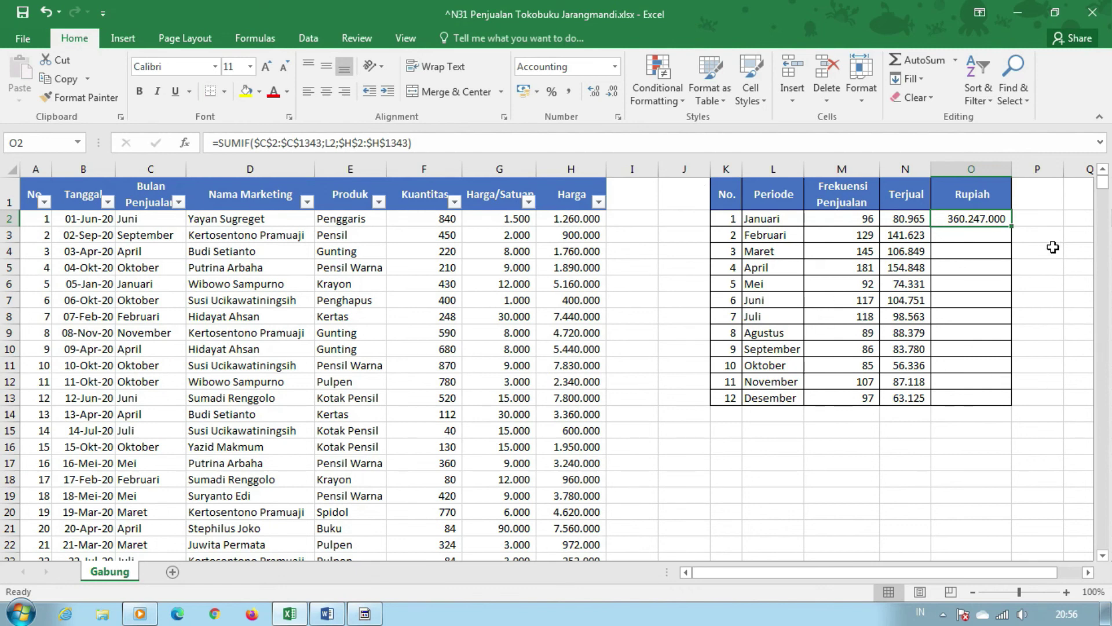
pyautogui.doubleClick(1011, 229)
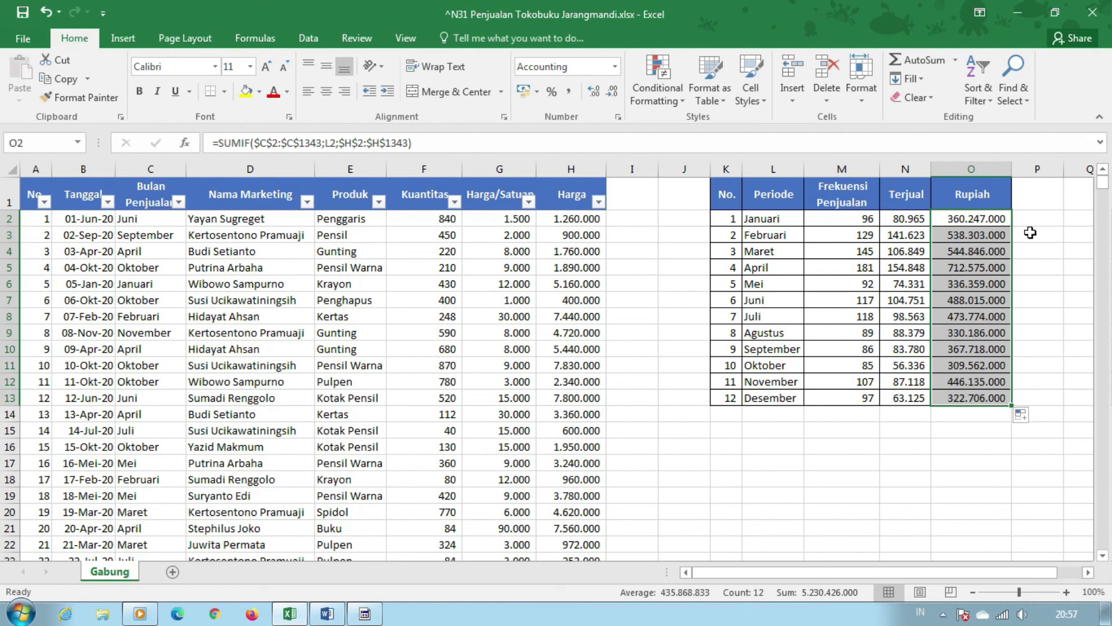